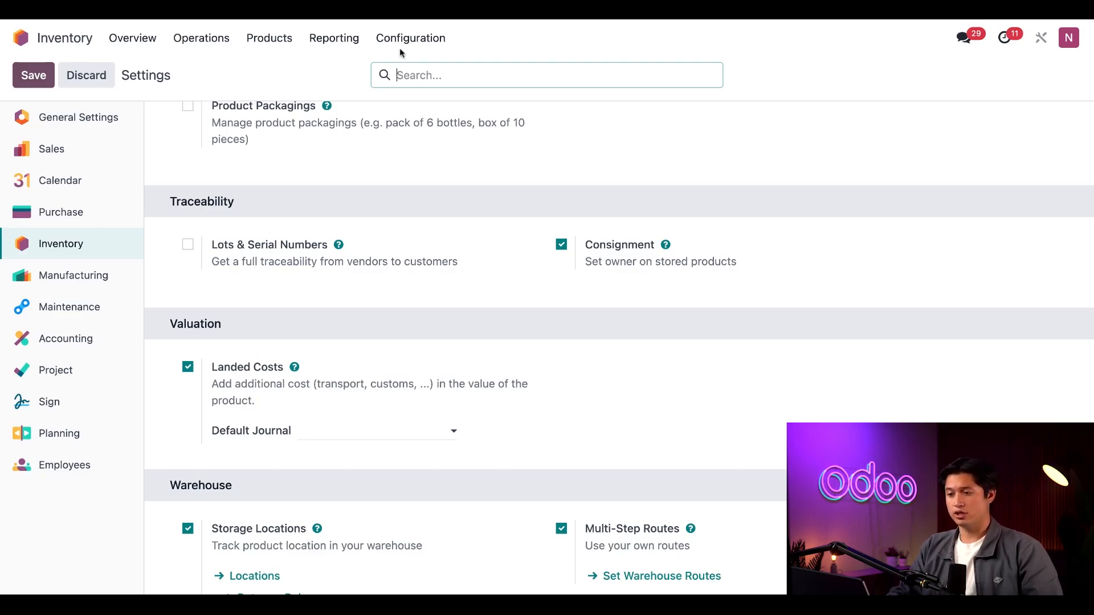
Open the All product category and review its costing method and inventory valuation options
click(429, 39)
click(444, 270)
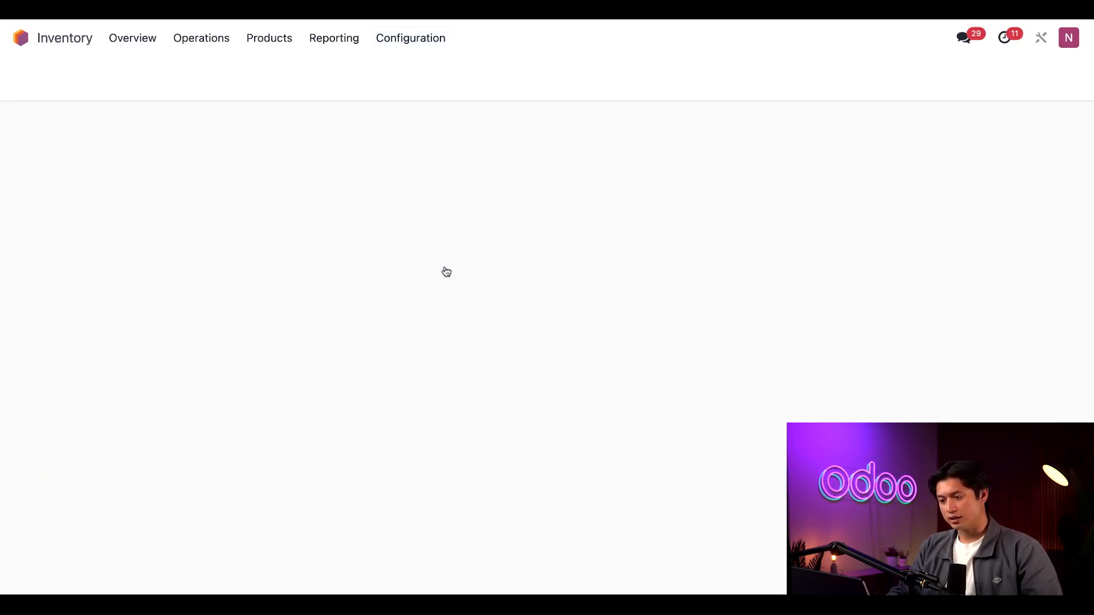
click(91, 159)
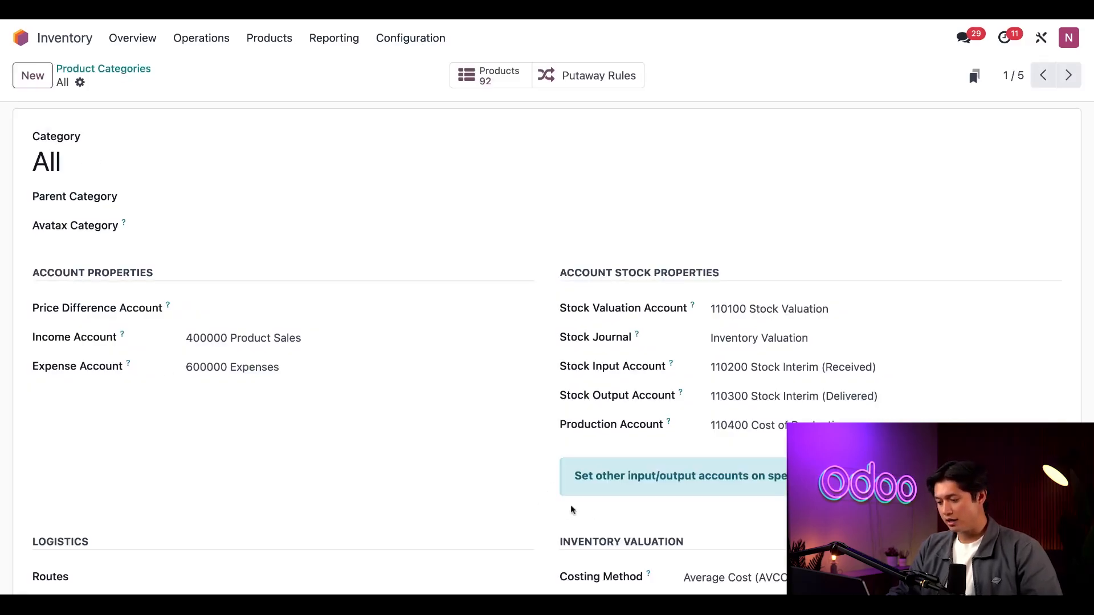
scroll(570, 507, down, 1)
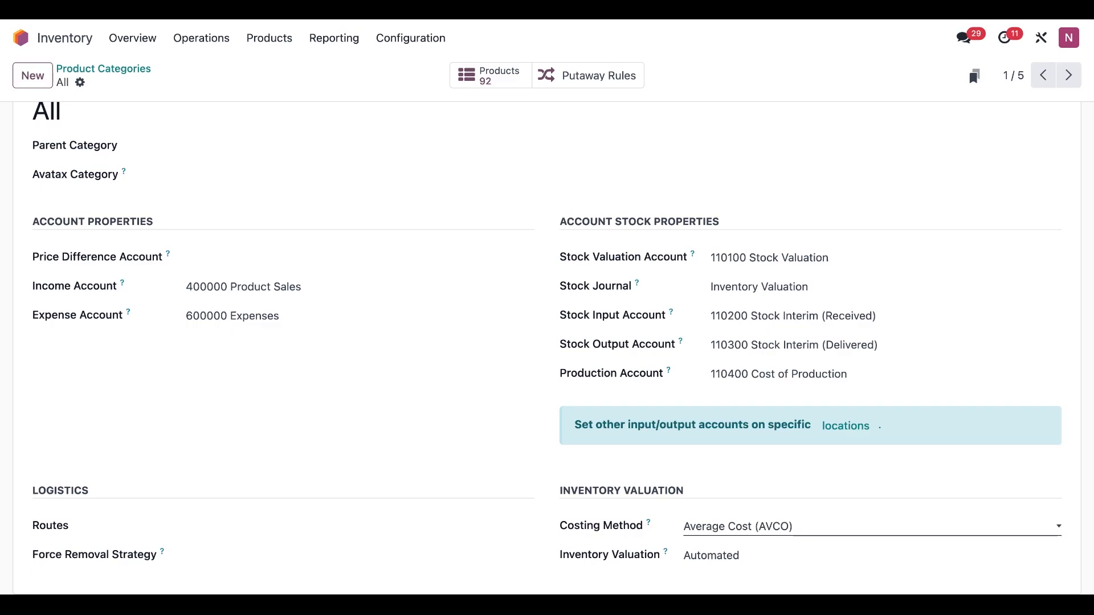
click(803, 536)
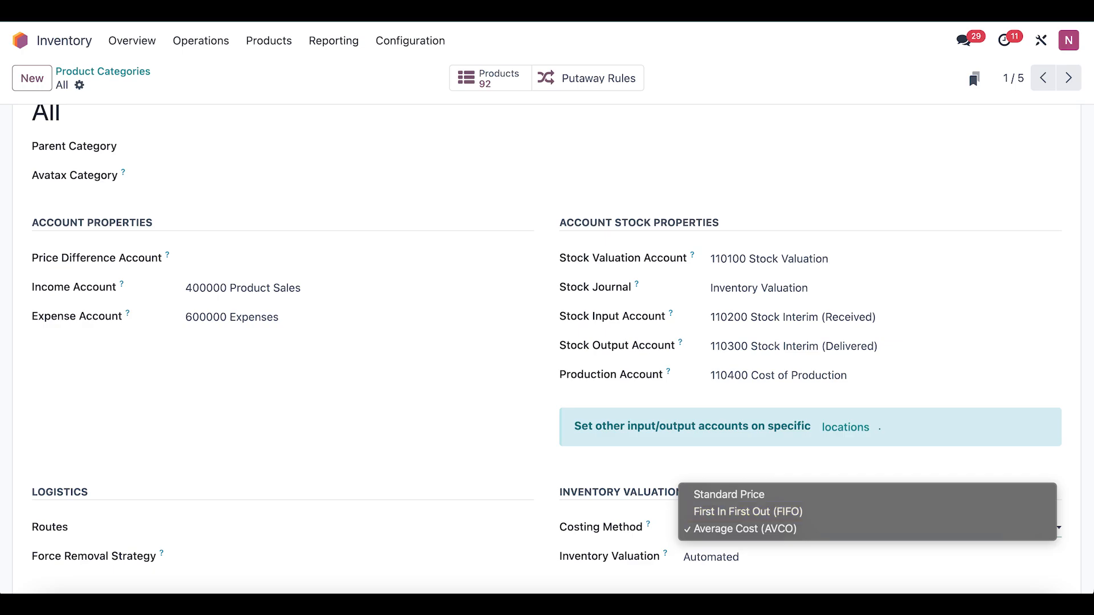
key(Escape)
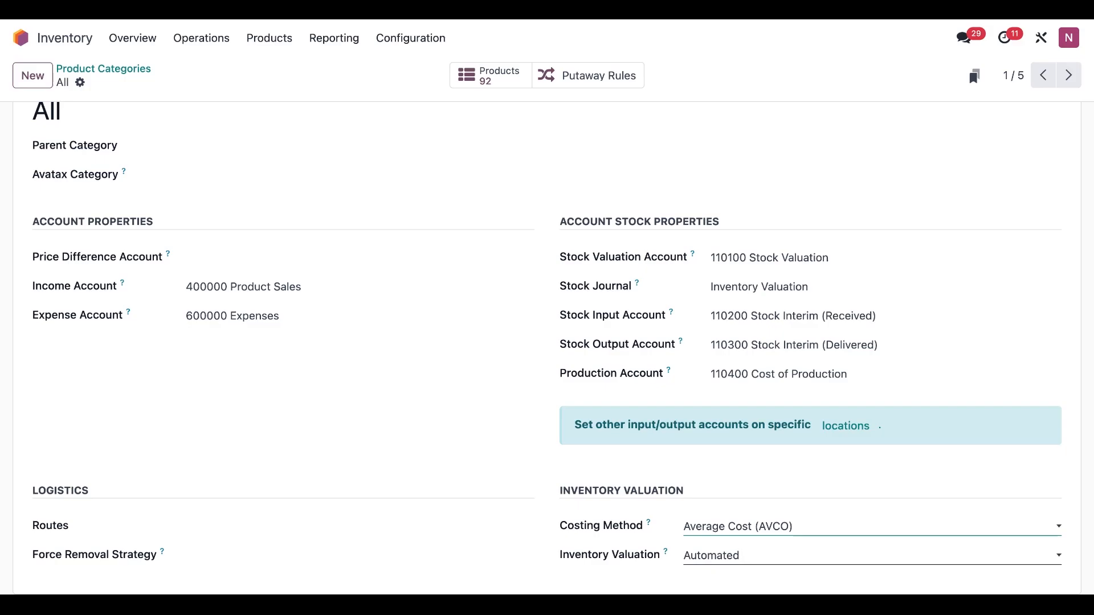
click(741, 556)
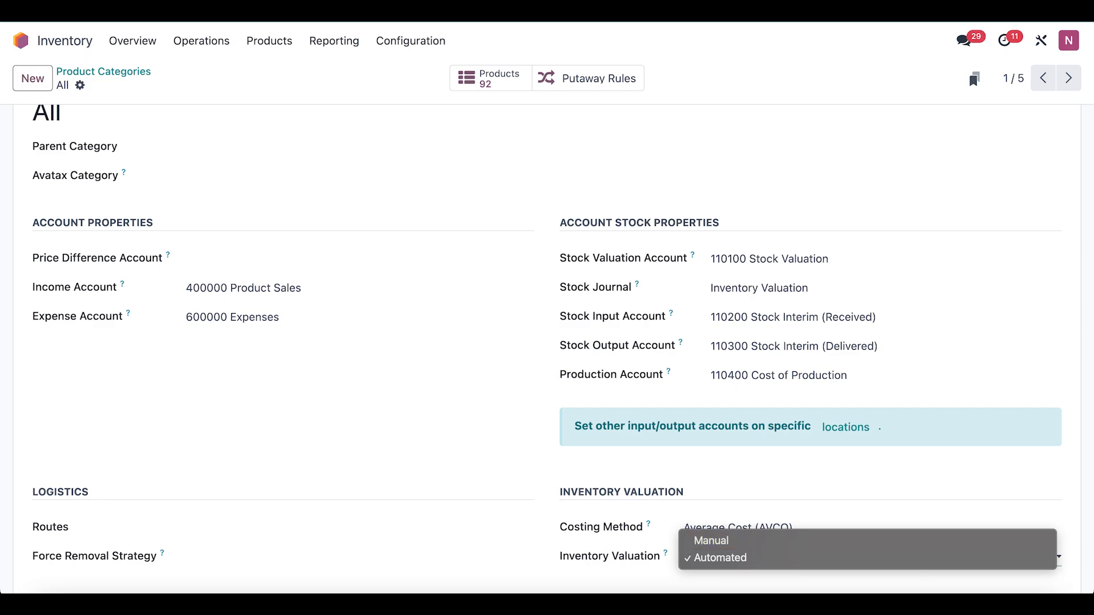
click(736, 558)
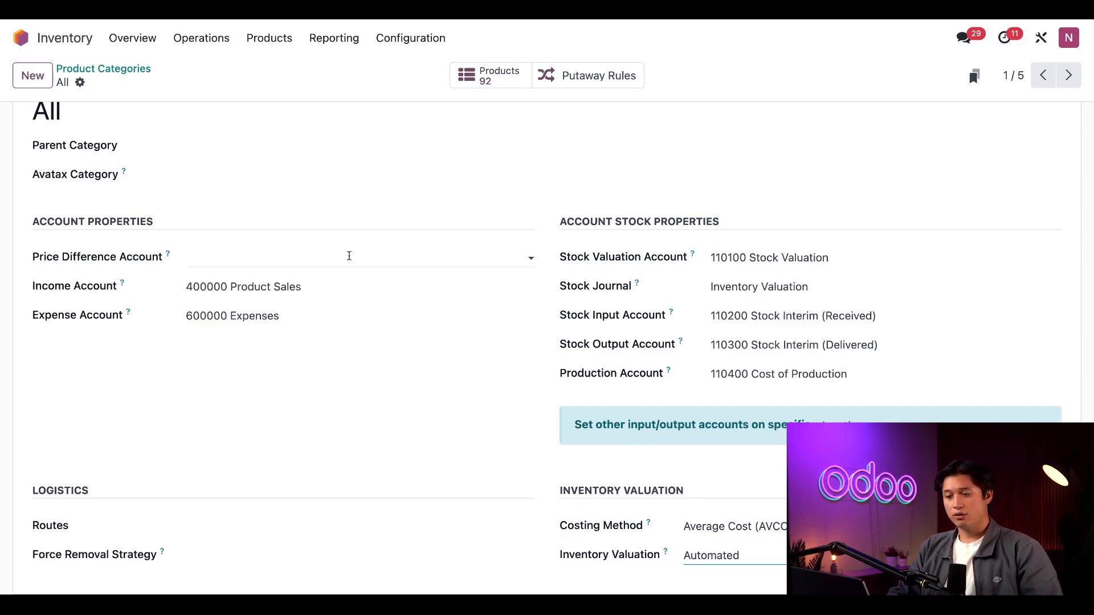
Search the products for import tax and review the Import Tax product's purchase and landed cost settings
click(267, 39)
click(273, 71)
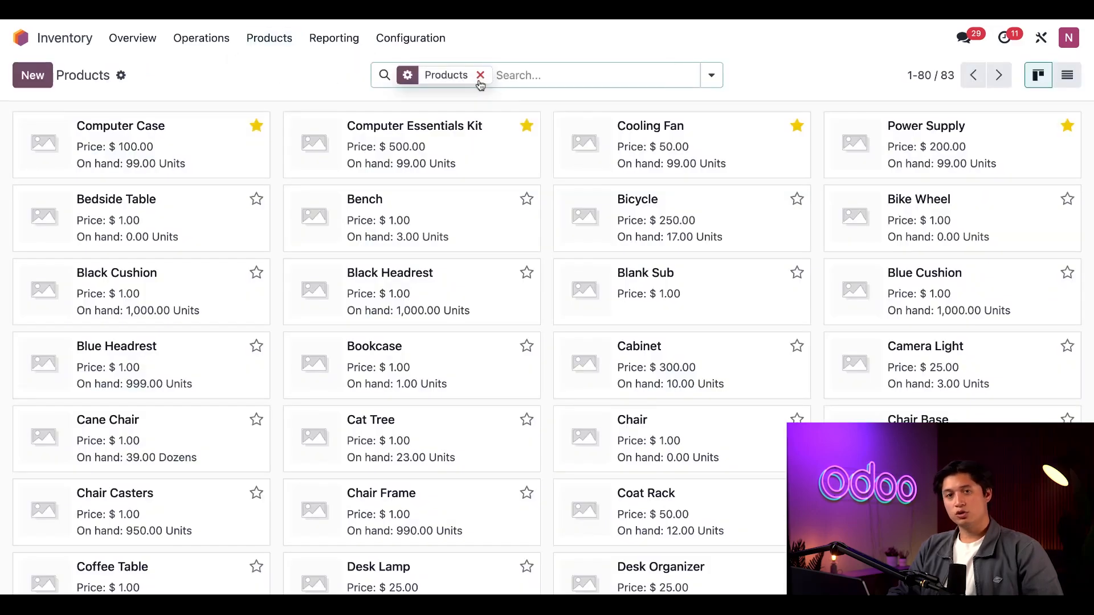
click(480, 75)
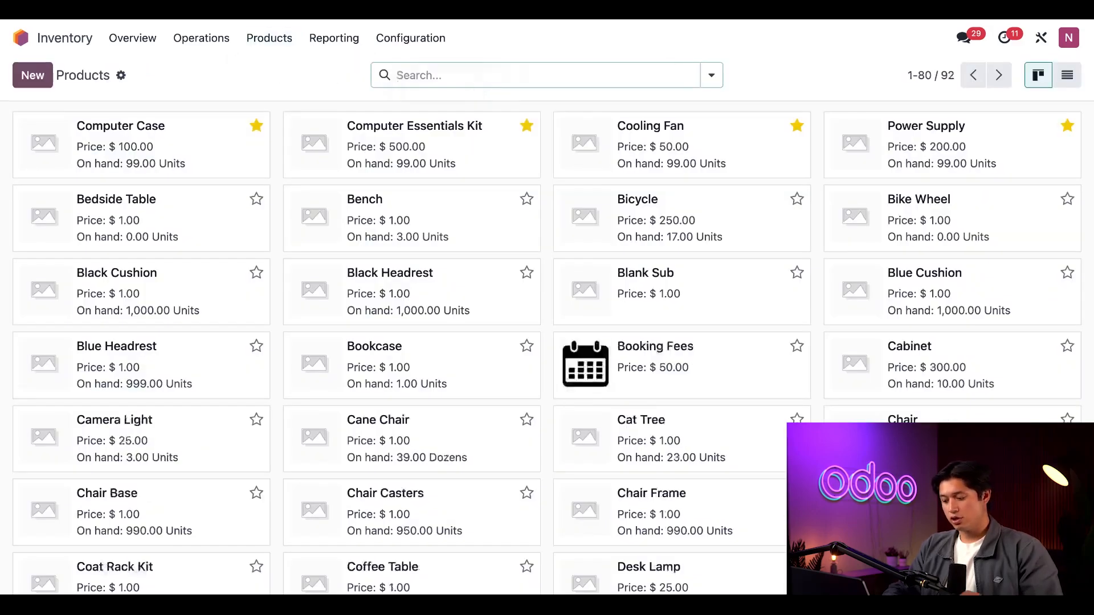
text(import tax)
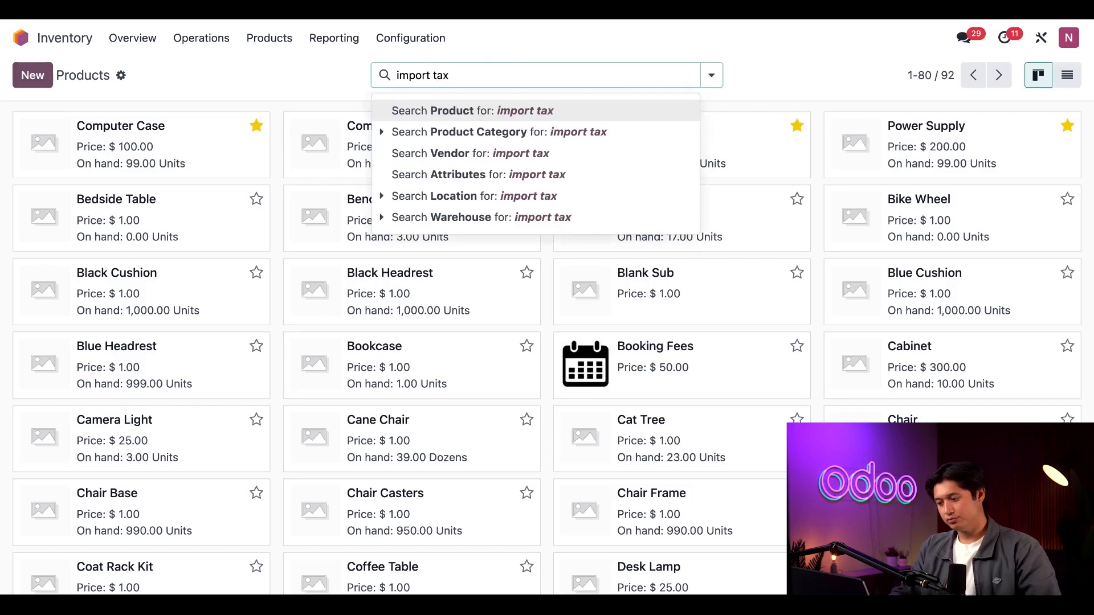
key(Return)
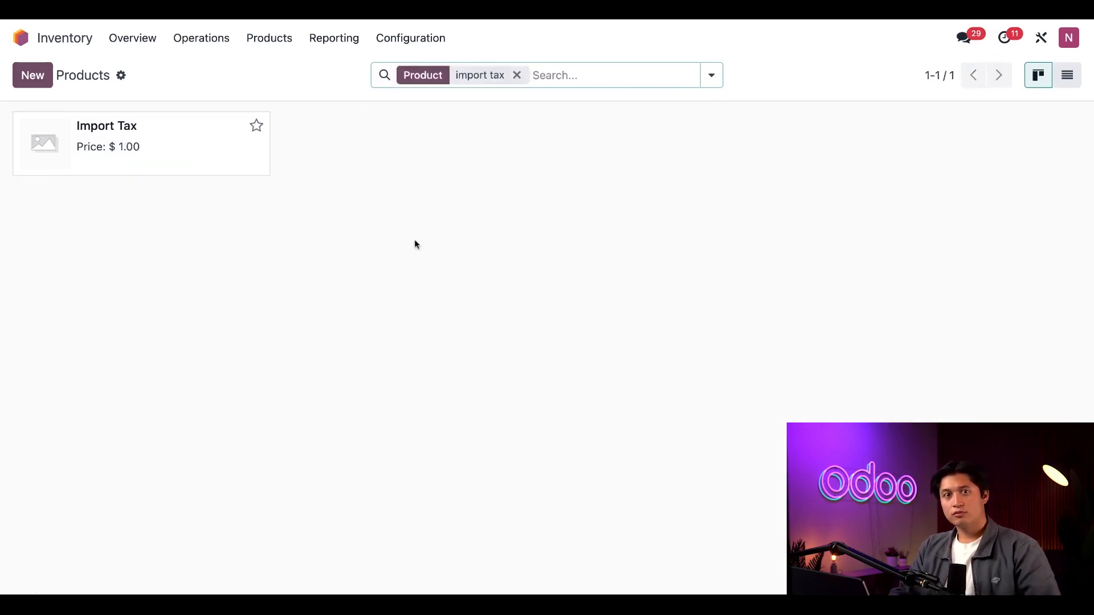
click(129, 142)
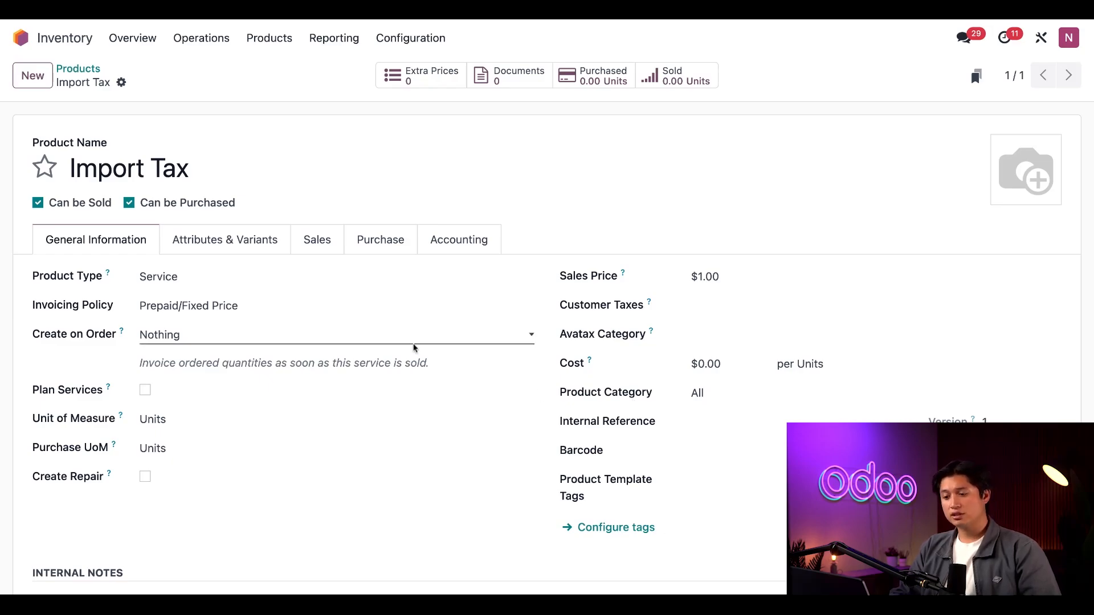
click(388, 252)
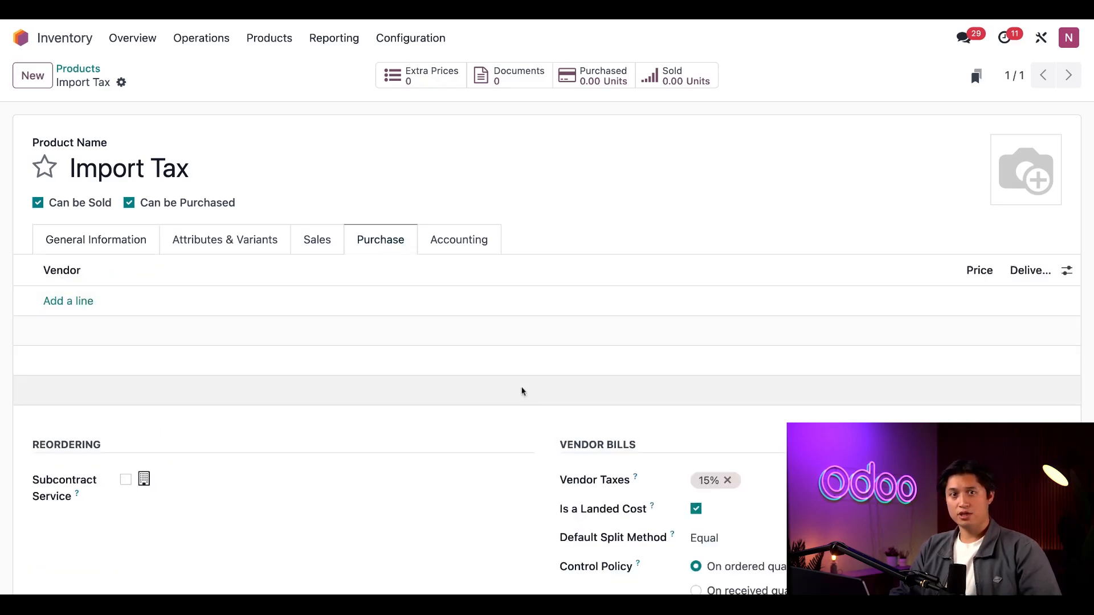
scroll(531, 402, down, 1)
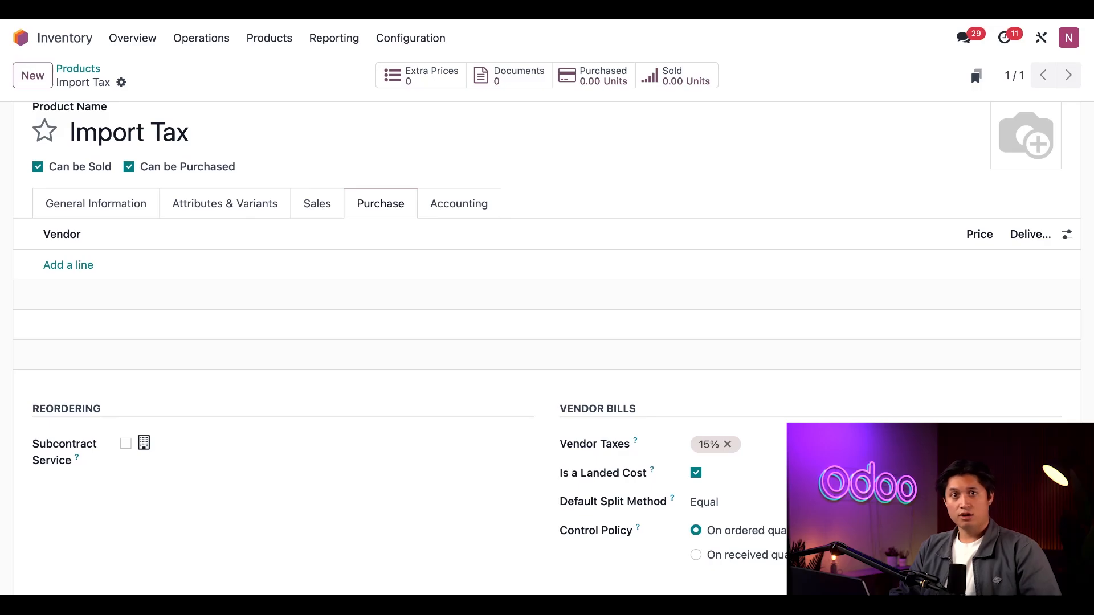
Create a new request for quotation from Wood Hut for 3 Desk Organizers
click(21, 37)
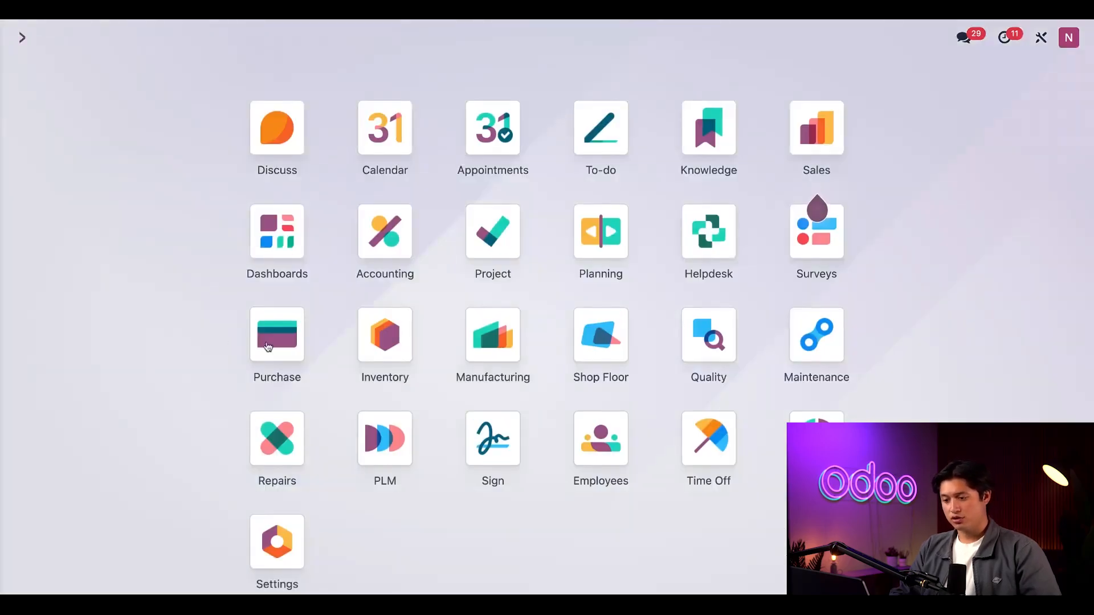
click(271, 345)
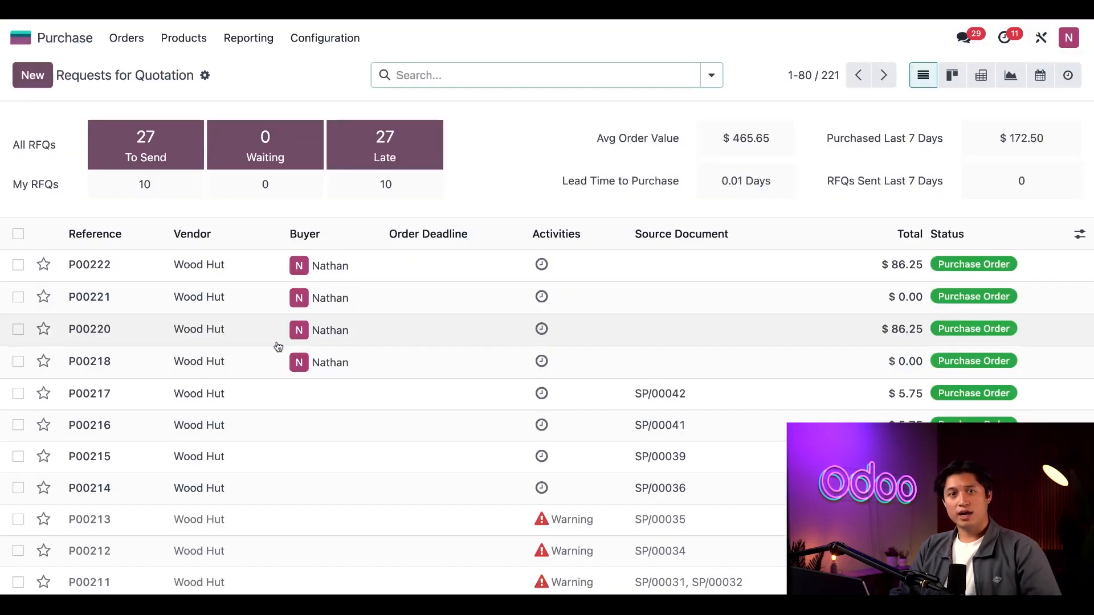
click(41, 77)
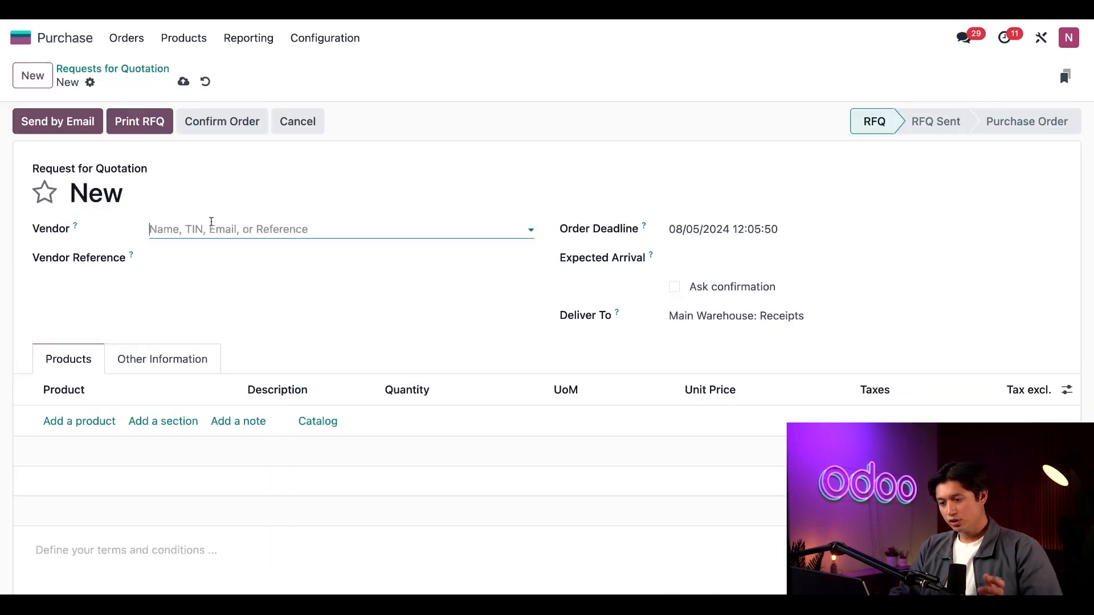
text(wood)
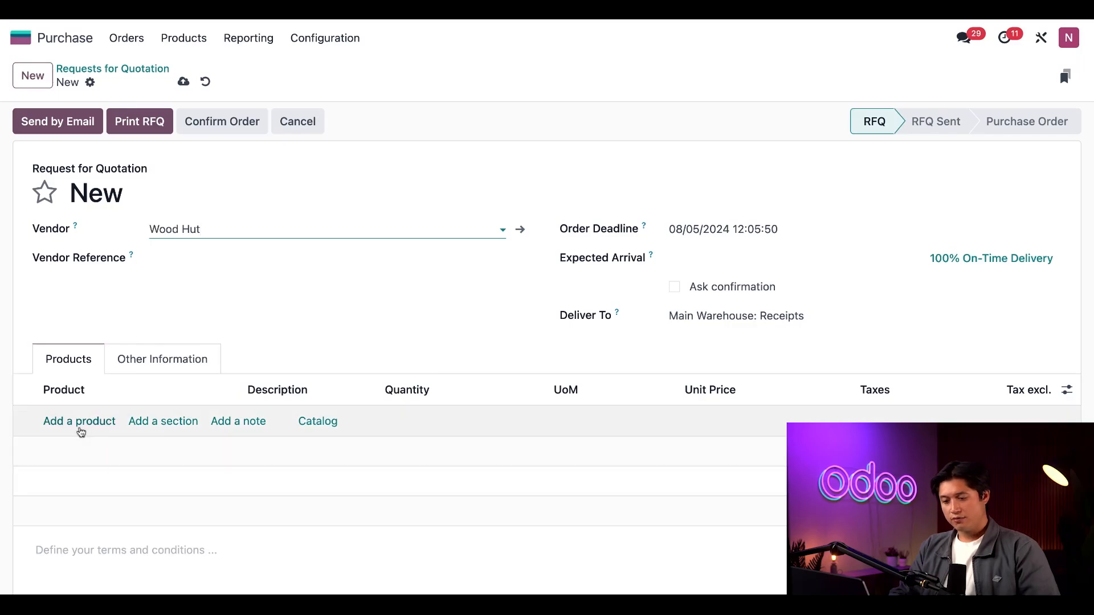
click(81, 427)
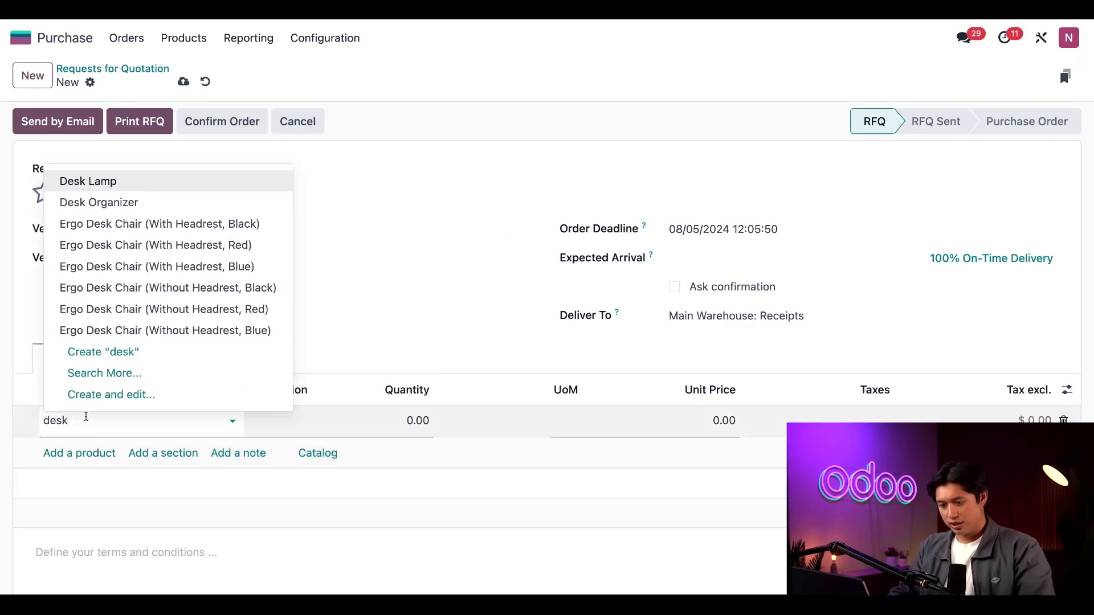
click(138, 200)
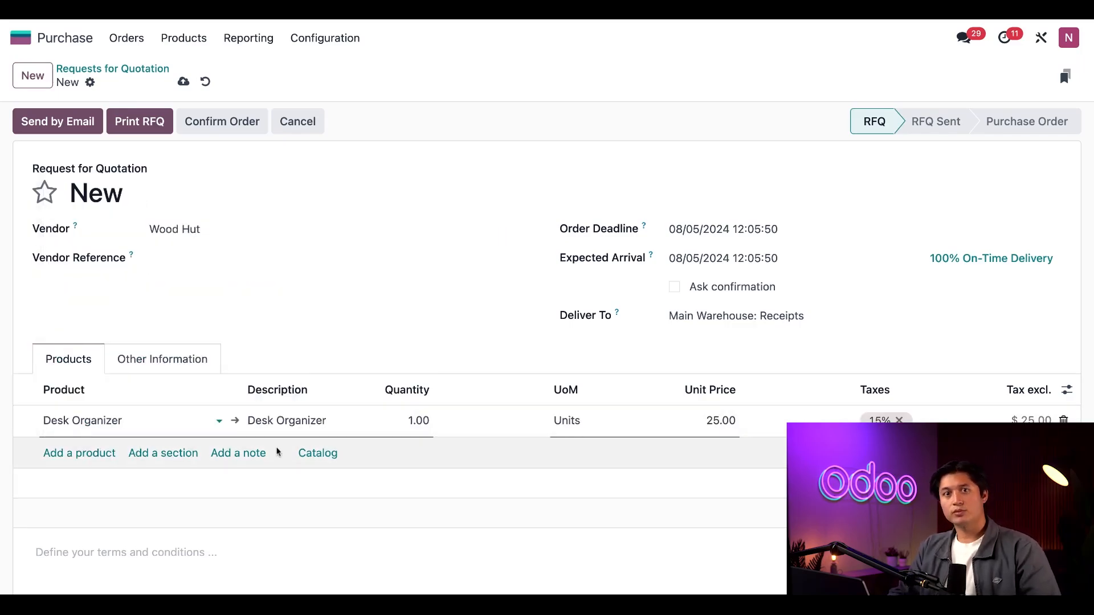
click(417, 422)
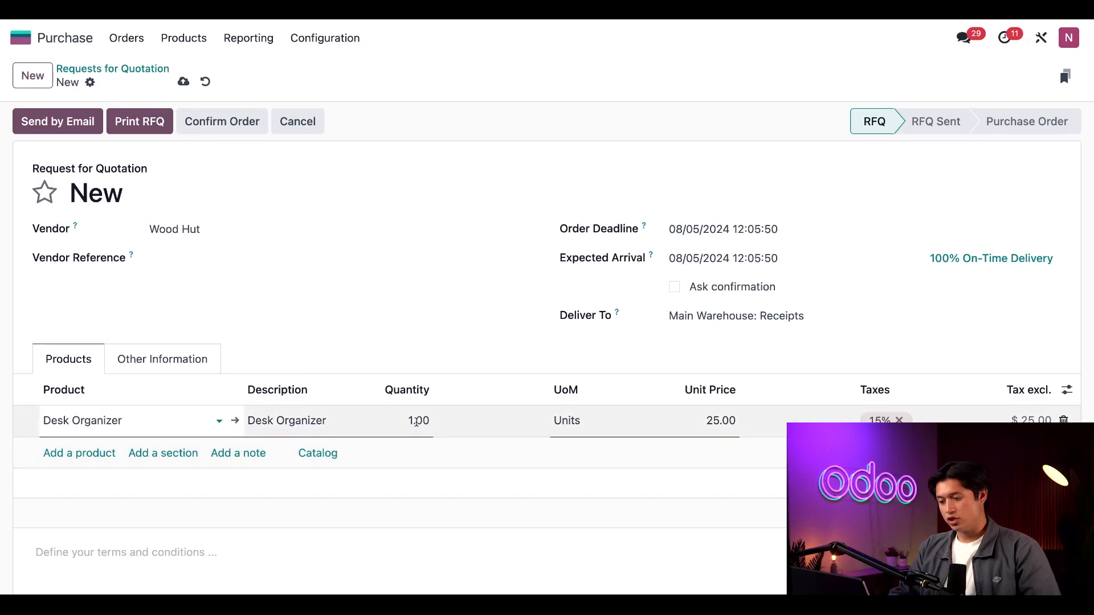
text(3)
click(423, 306)
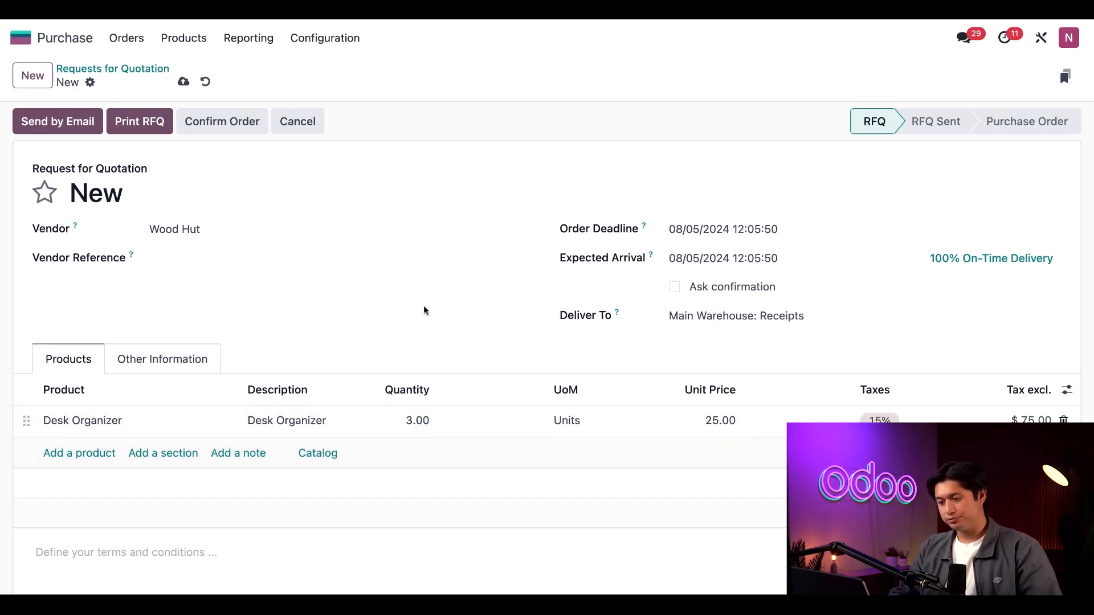
Confirm the purchase order and validate the receipt of the Desk Organizers
click(215, 123)
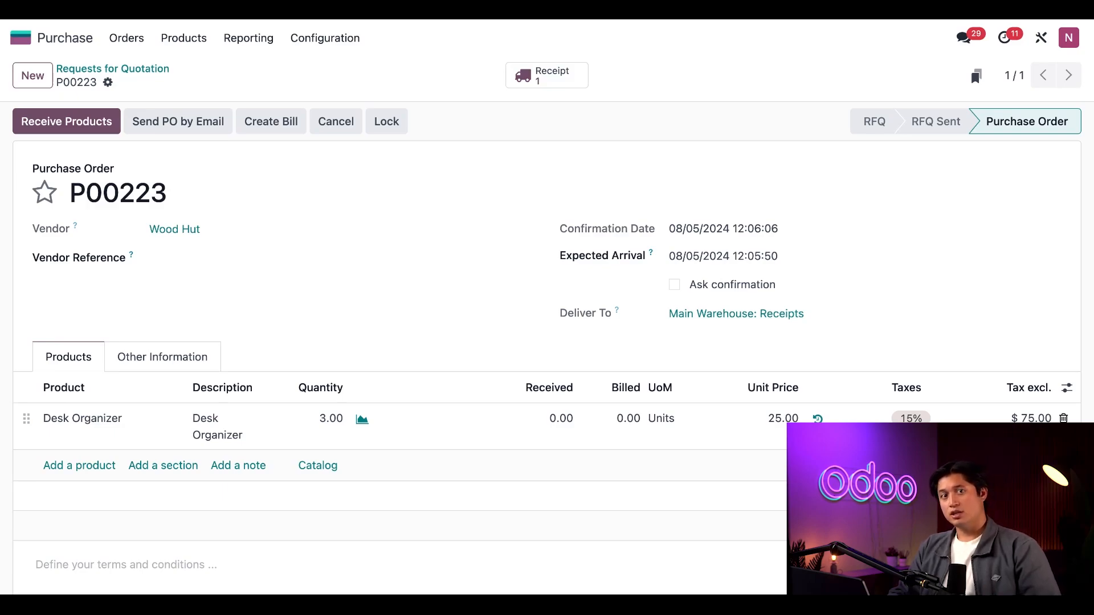
click(59, 121)
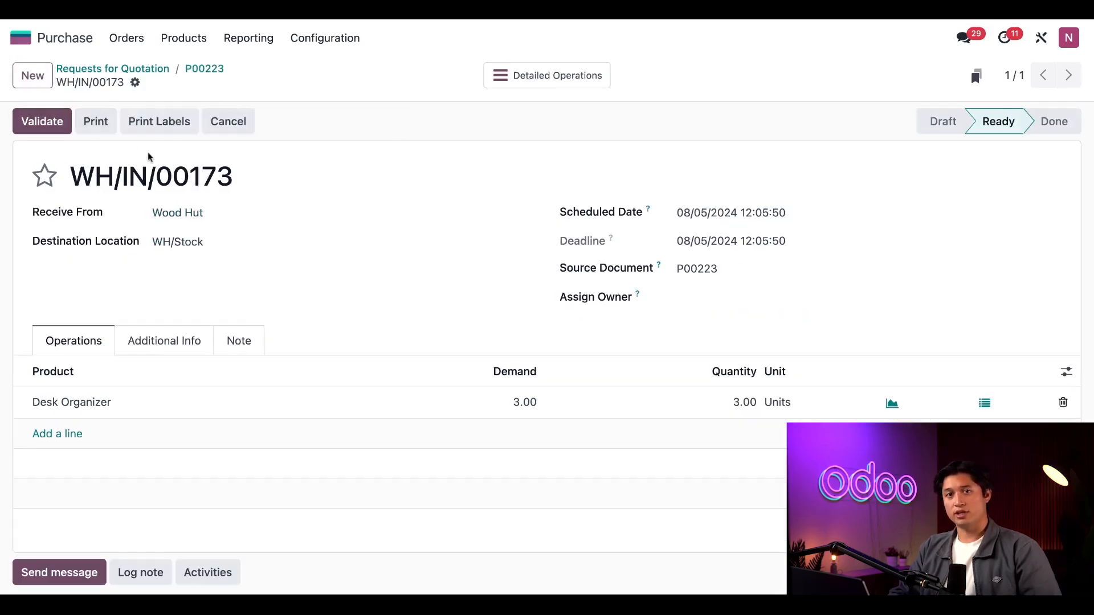
click(62, 124)
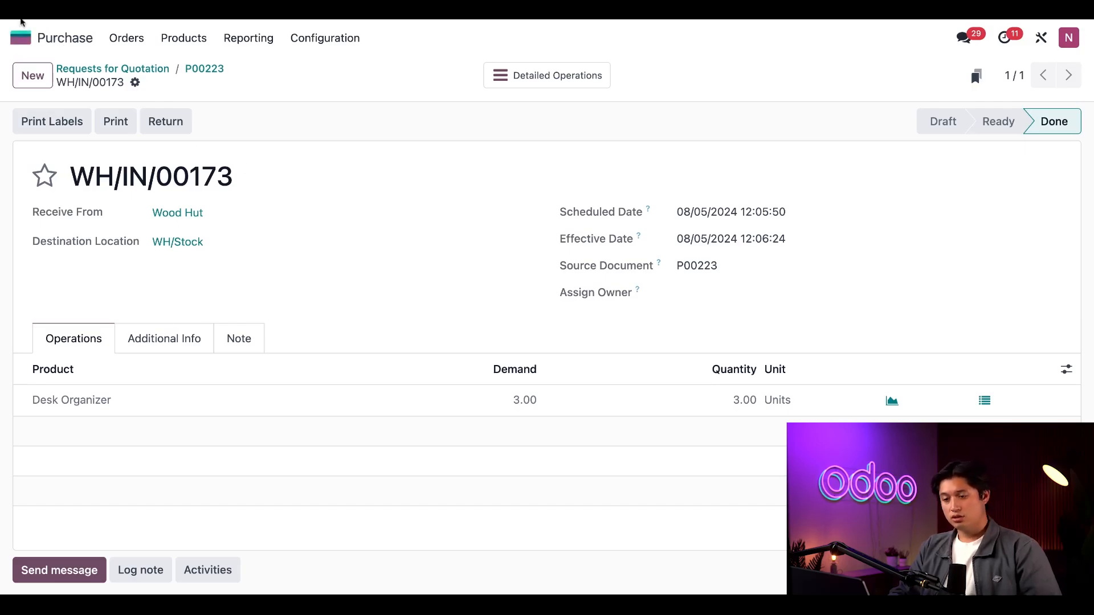
Open the stock valuation report and examine the Desk Organizer's valuation
click(27, 37)
click(382, 357)
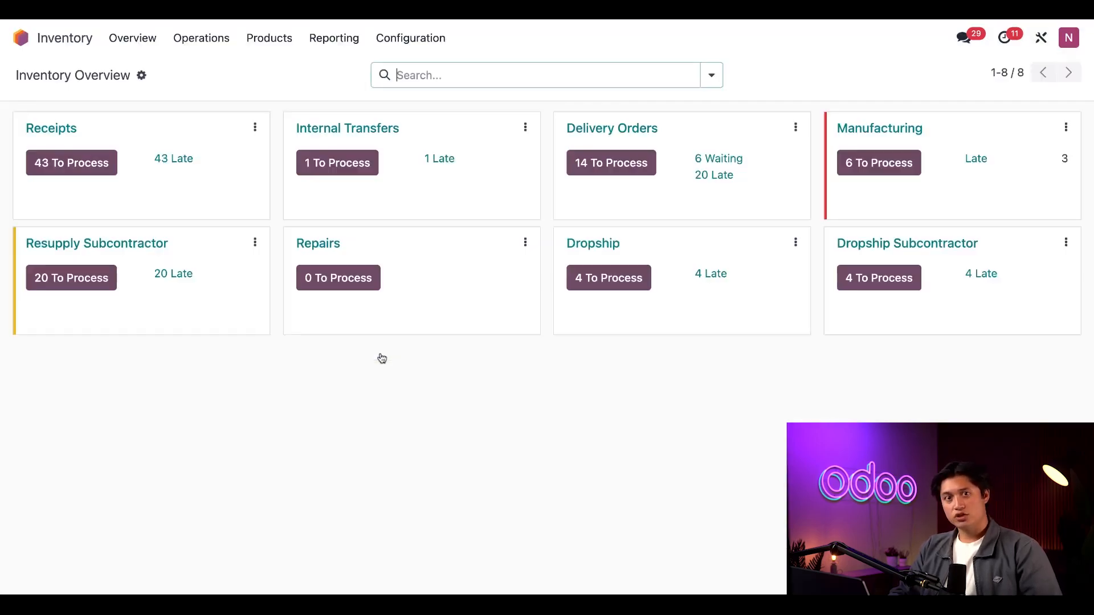
click(335, 40)
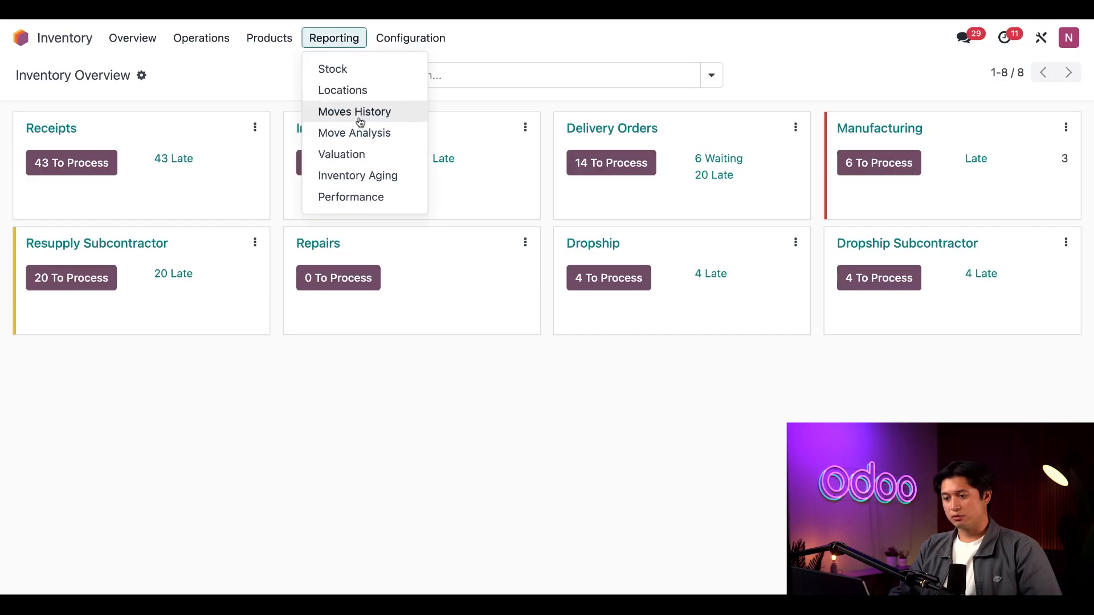
click(367, 152)
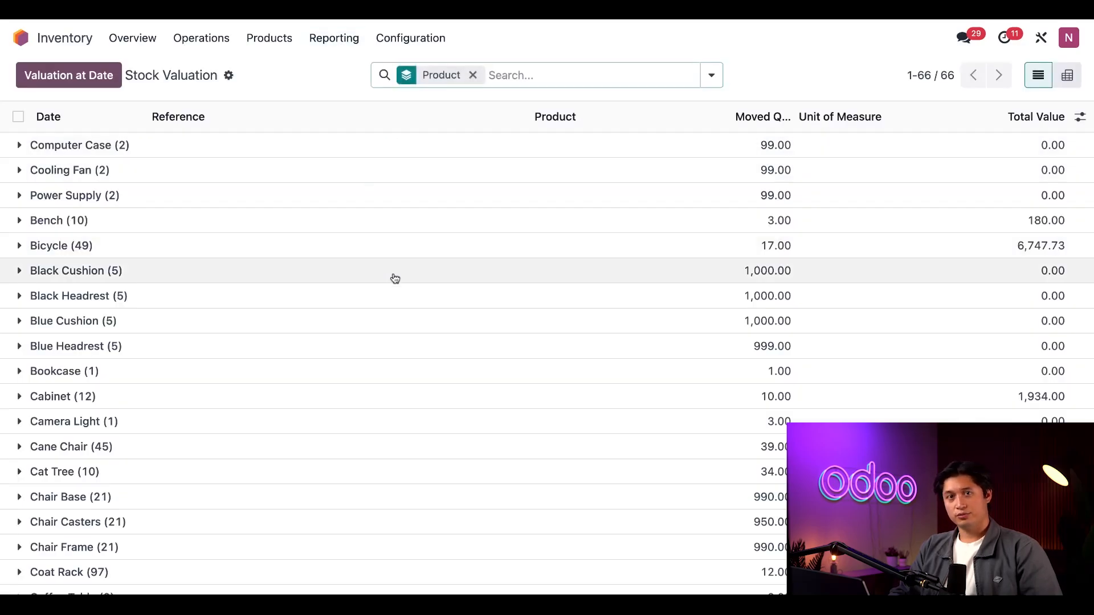
scroll(411, 305, down, 3)
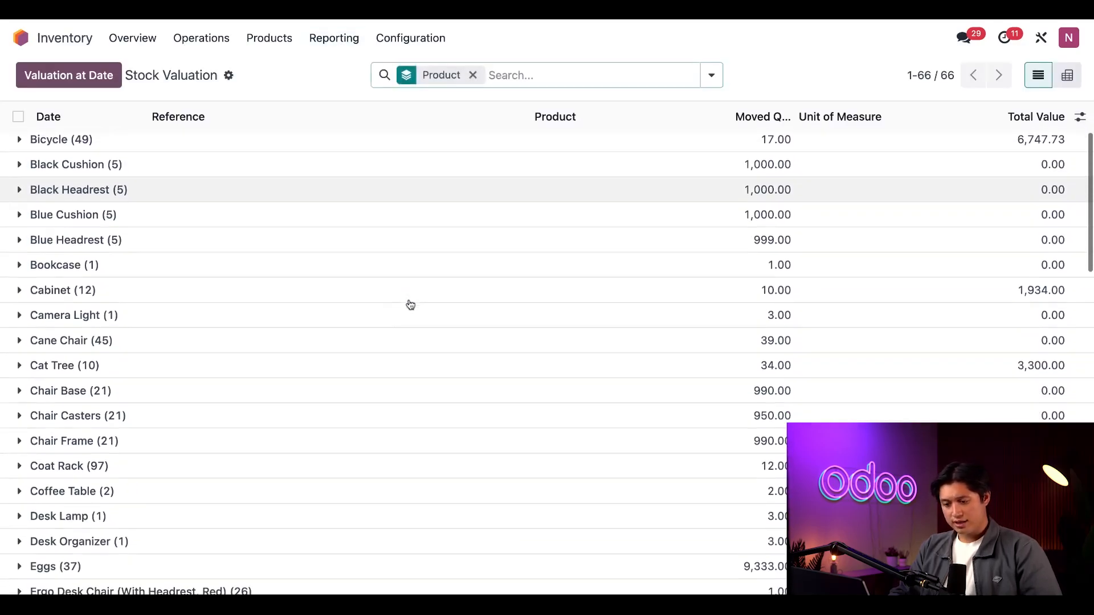
scroll(211, 473, down, 1)
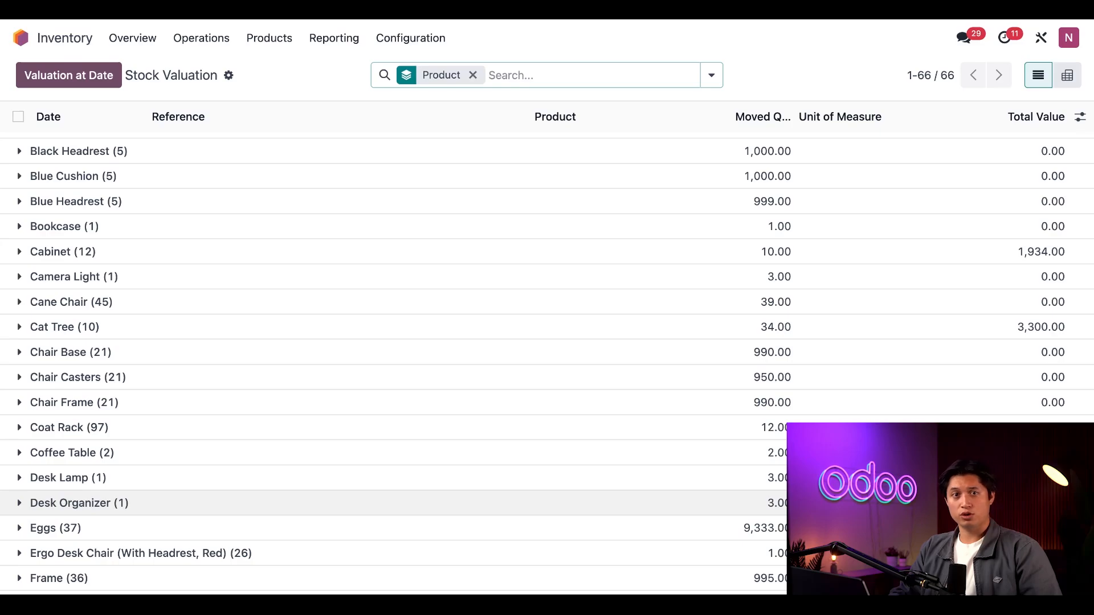
Create a vendor bill from purchase order P00223 and set the bill date to 08/05/2024
click(21, 37)
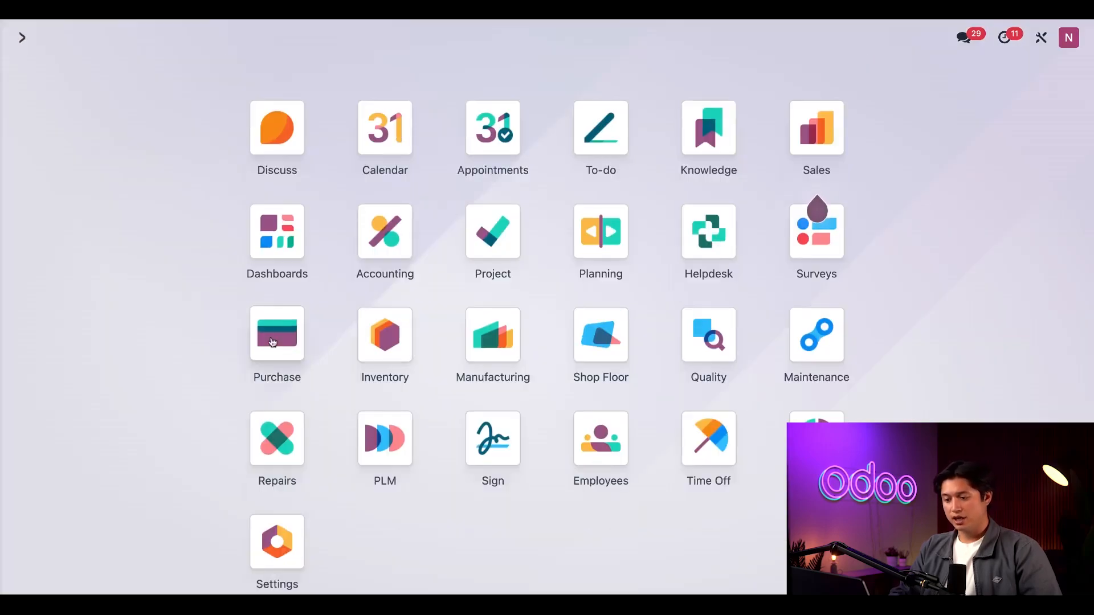
click(273, 342)
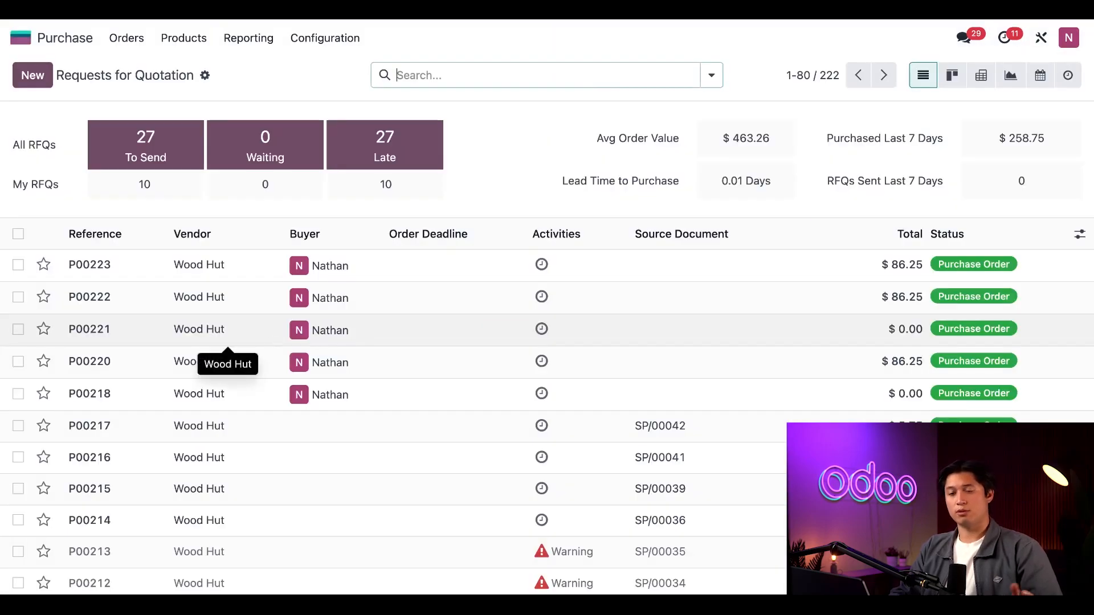
click(403, 264)
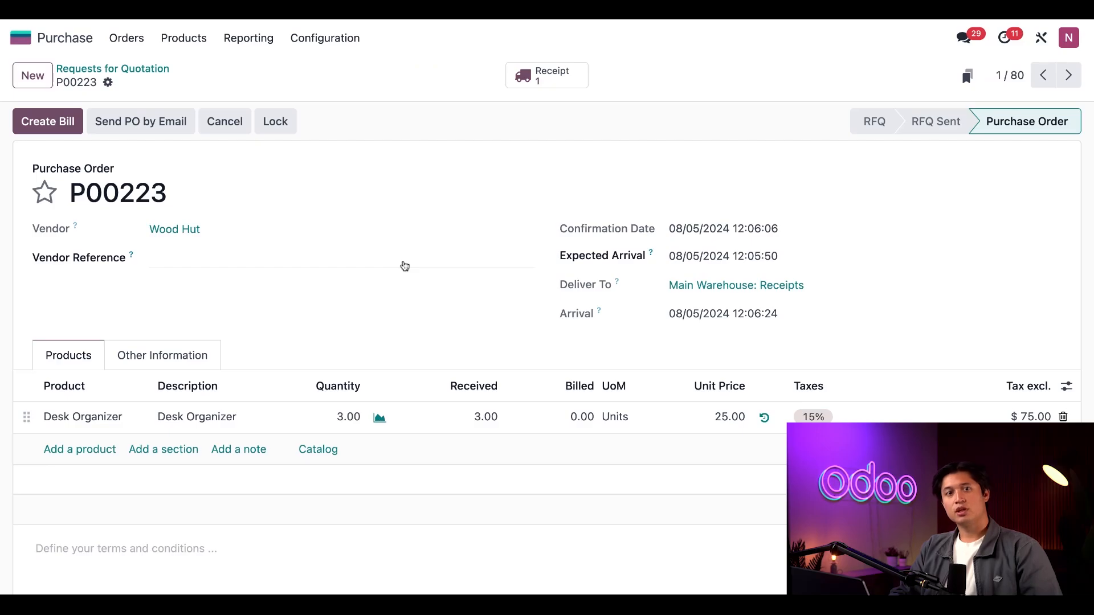
click(50, 132)
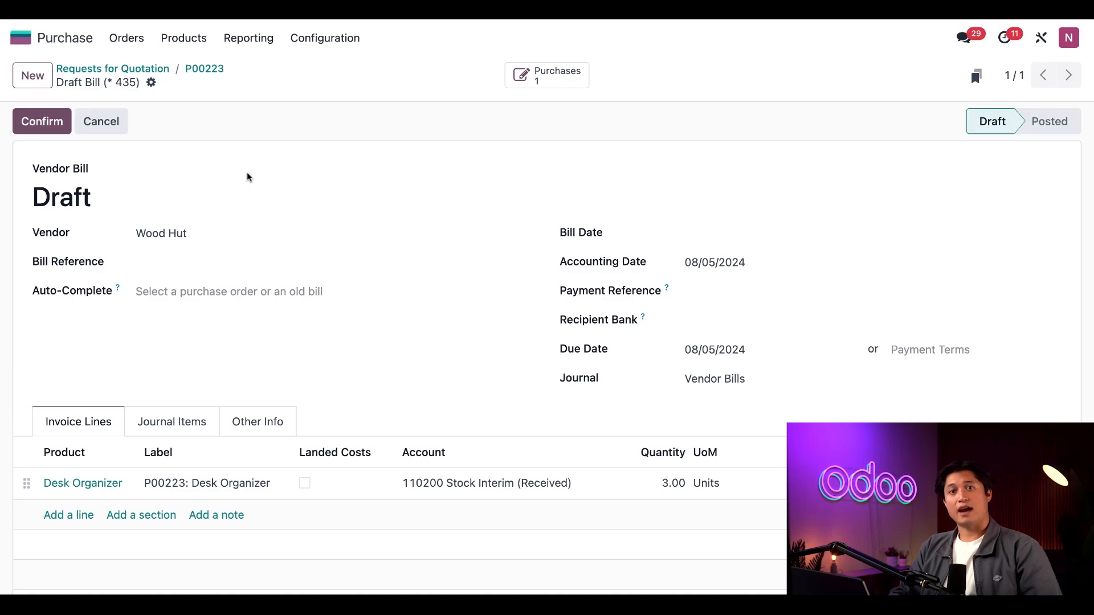
click(706, 240)
click(812, 389)
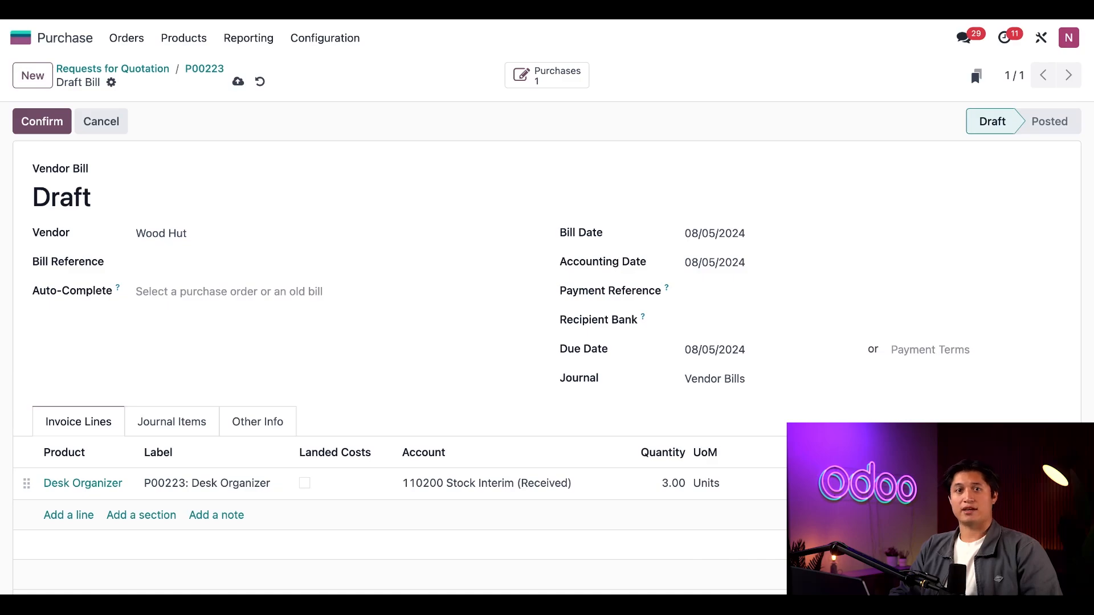
Add an Import Tax line to the vendor bill, marked as a landed cost
click(83, 516)
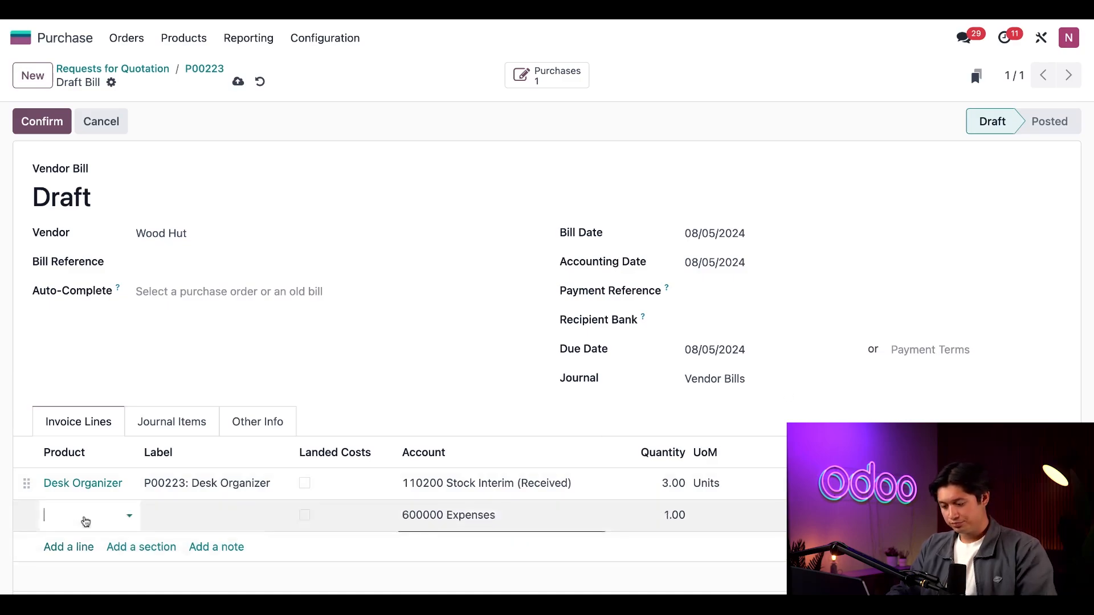
text(im)
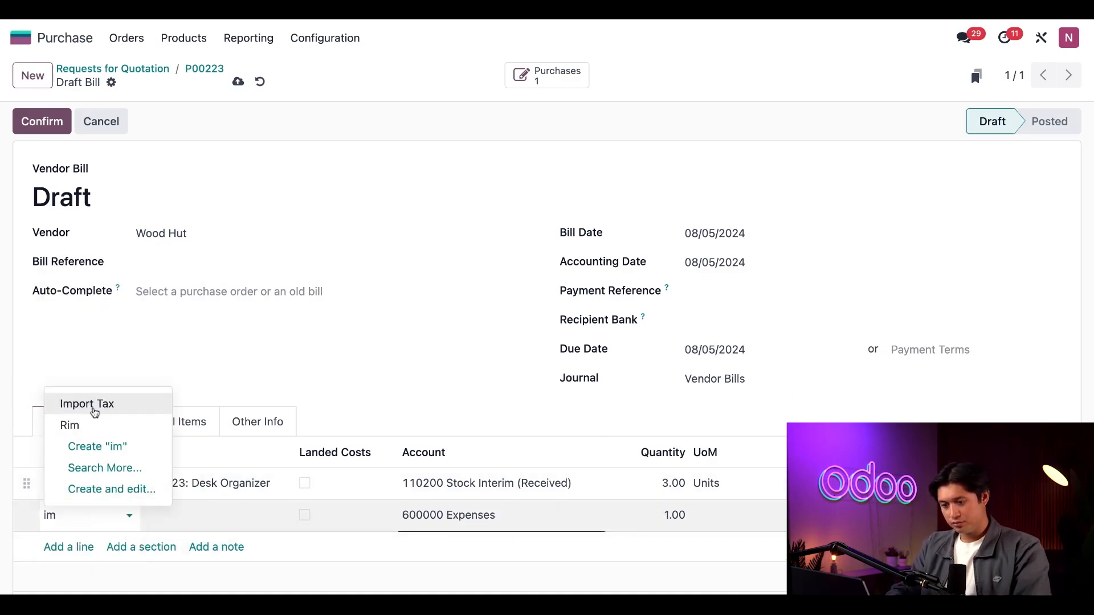
click(92, 407)
click(809, 513)
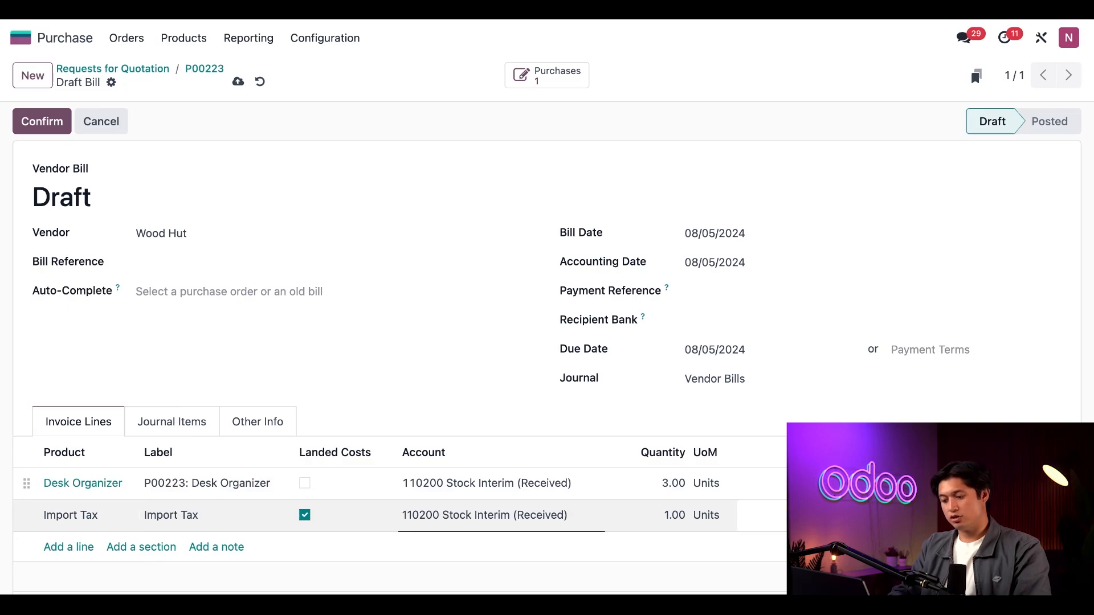
click(679, 564)
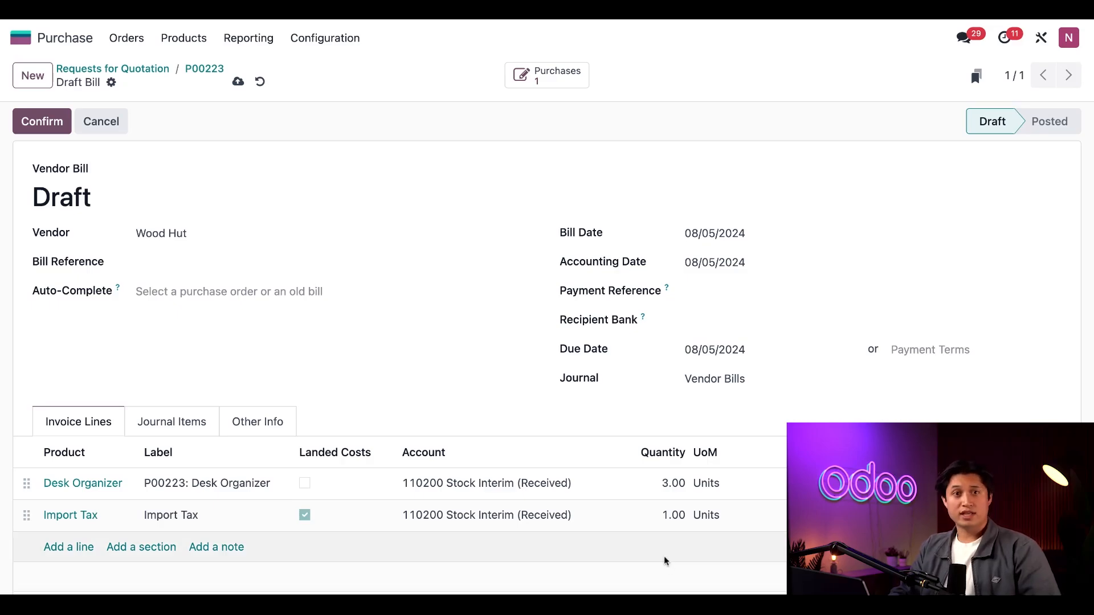
Confirm the vendor bill and create landed costs from it
click(45, 125)
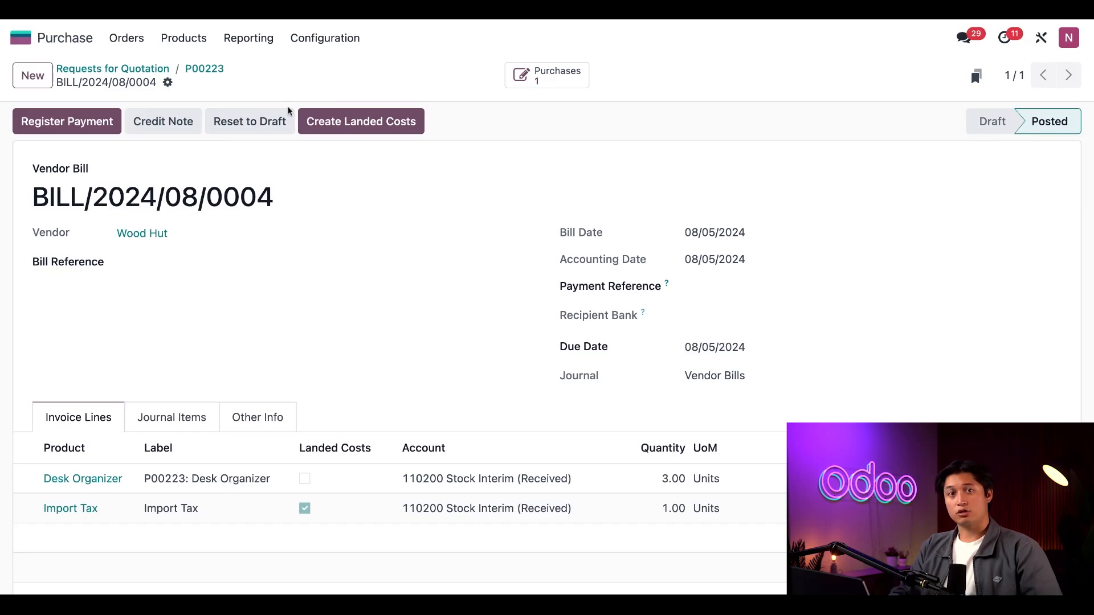
click(373, 116)
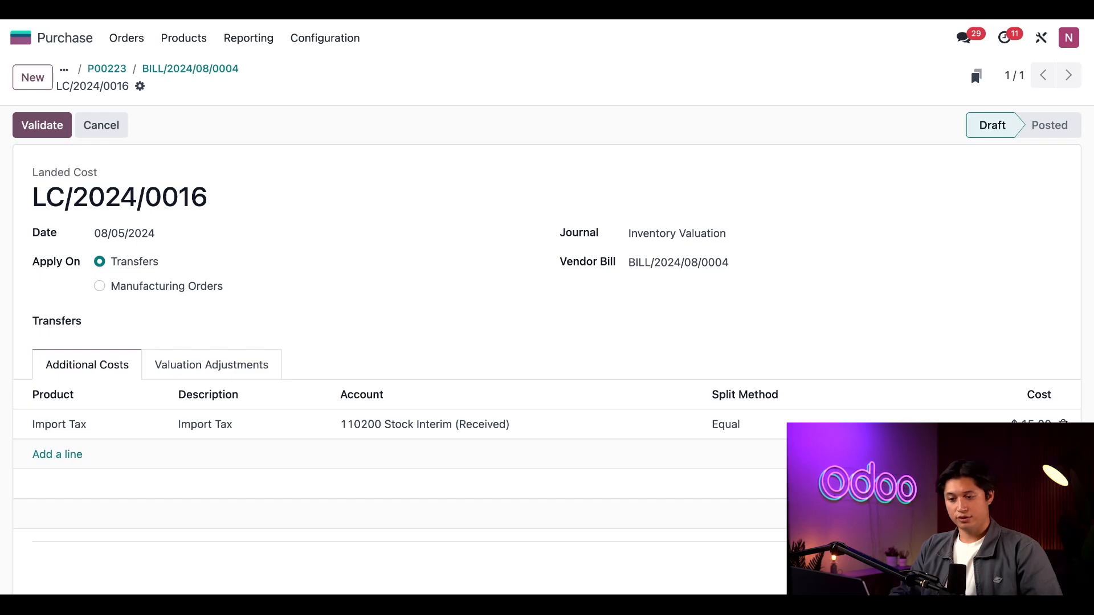
Apply the landed cost to the receipt transfer WH/IN/00173, found by searching for 00223
click(198, 320)
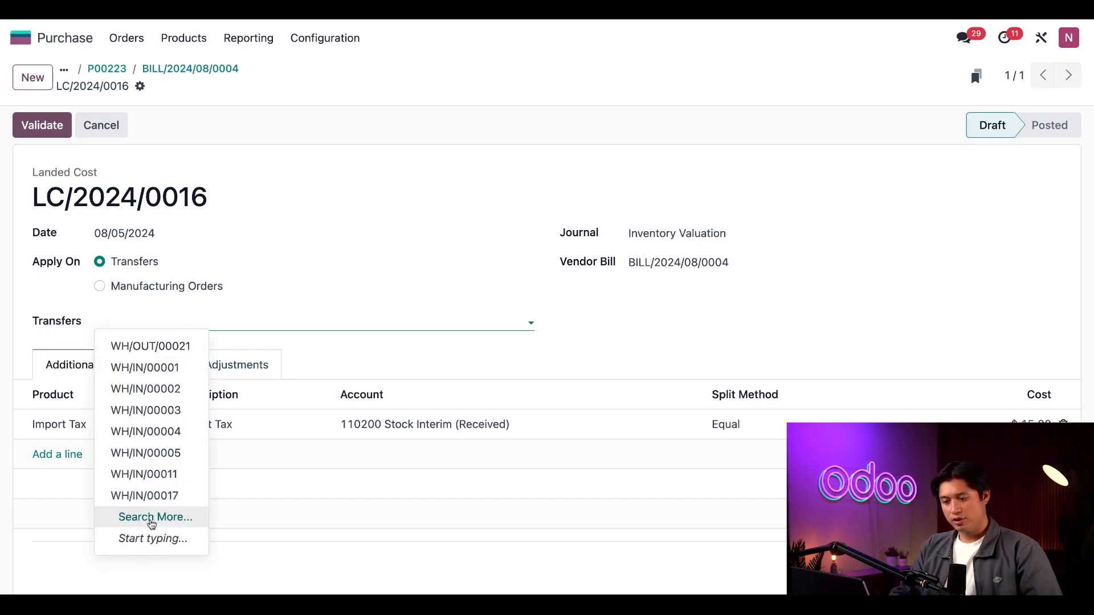
click(150, 519)
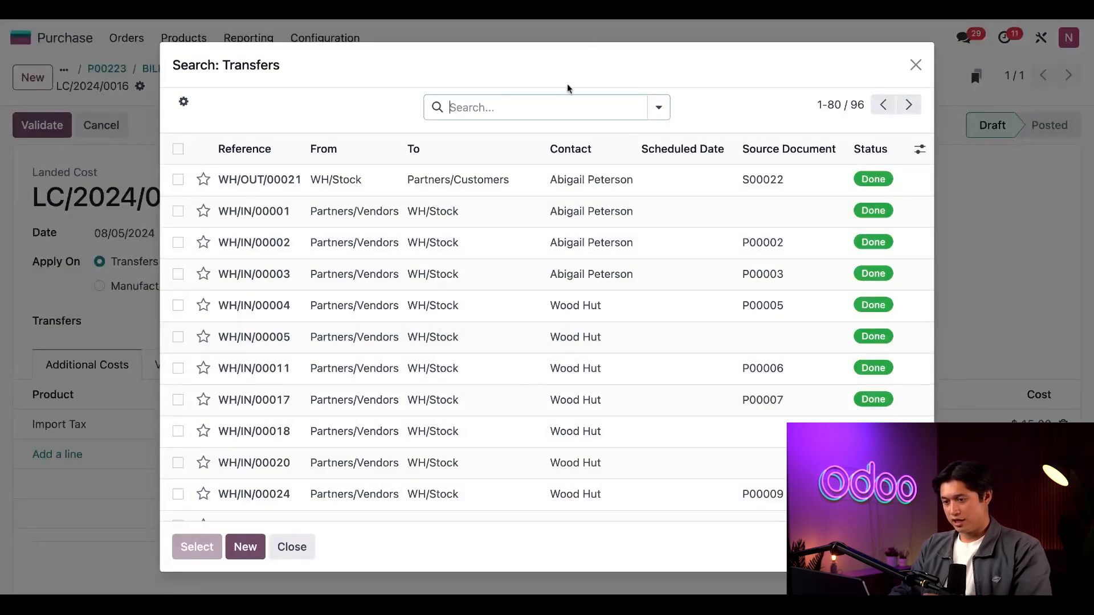
text(00223)
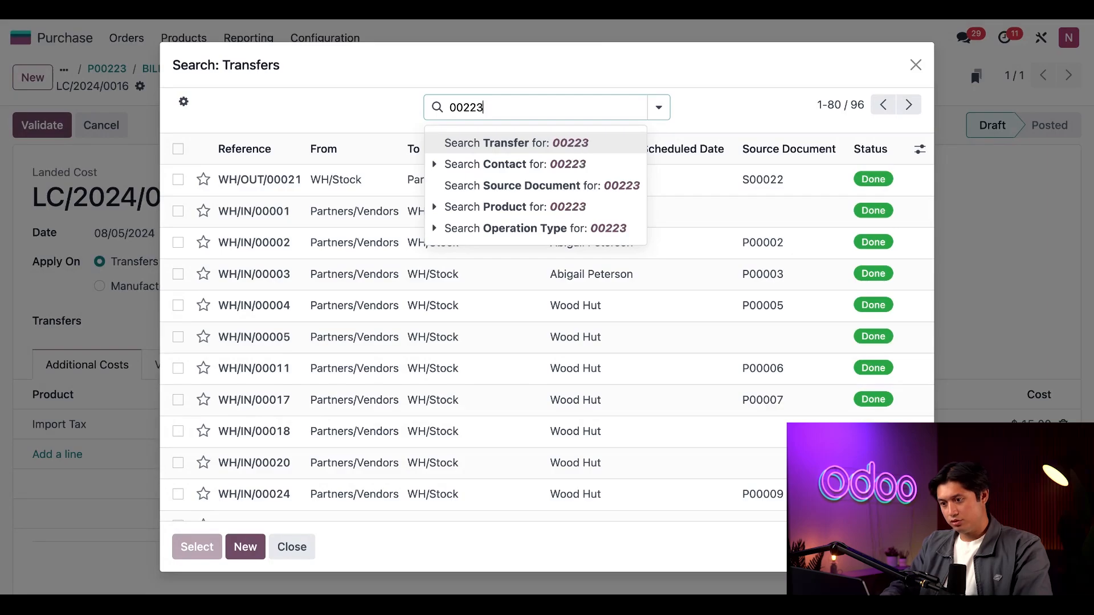
key(Return)
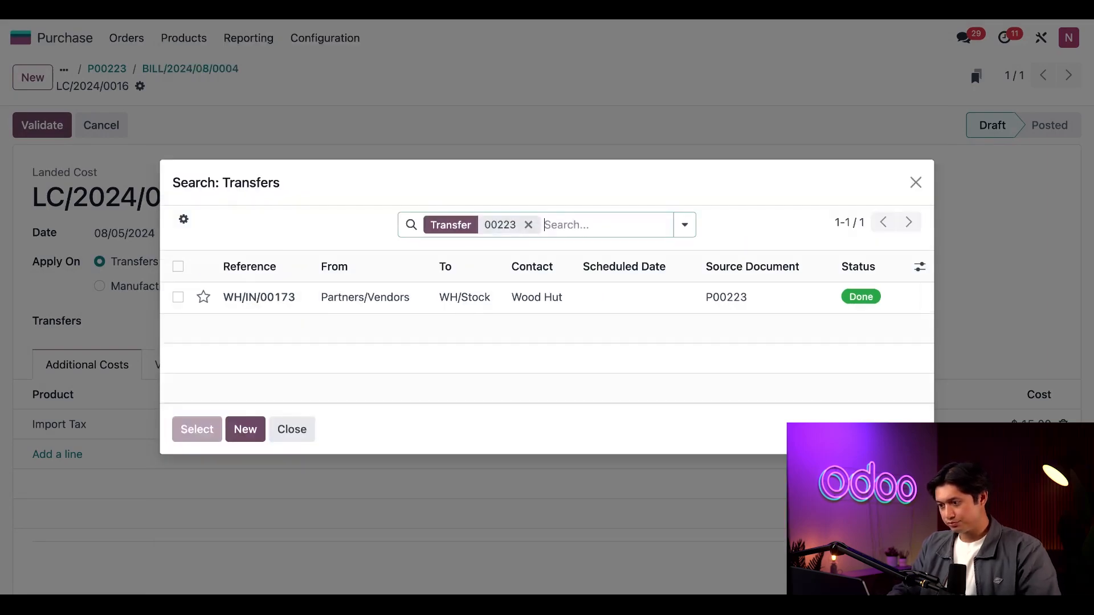
click(453, 304)
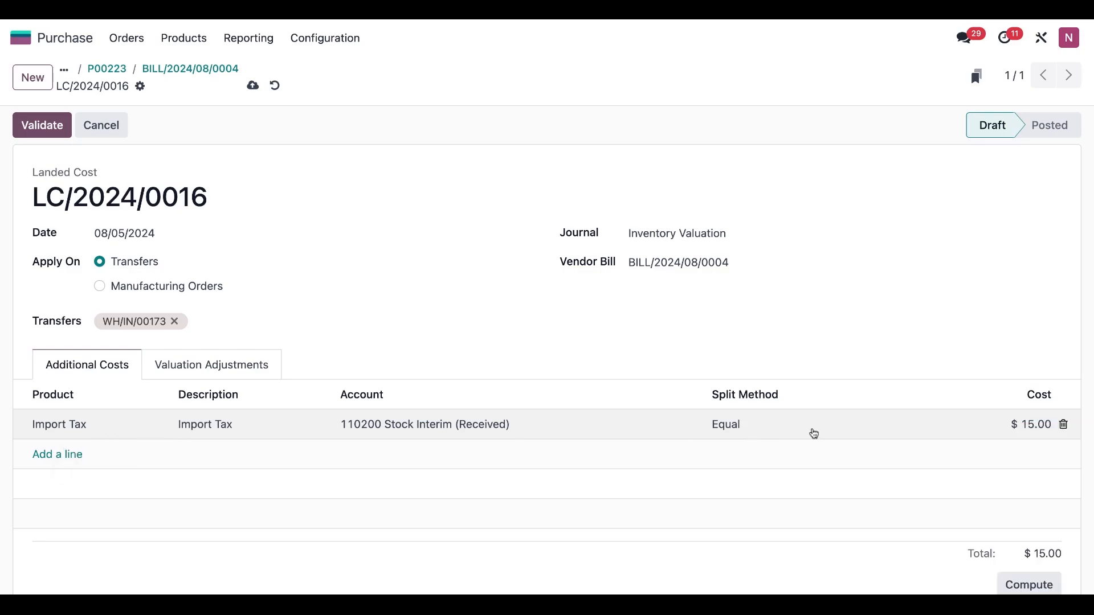
Validate the landed cost LC/2024/0016
click(814, 434)
click(814, 433)
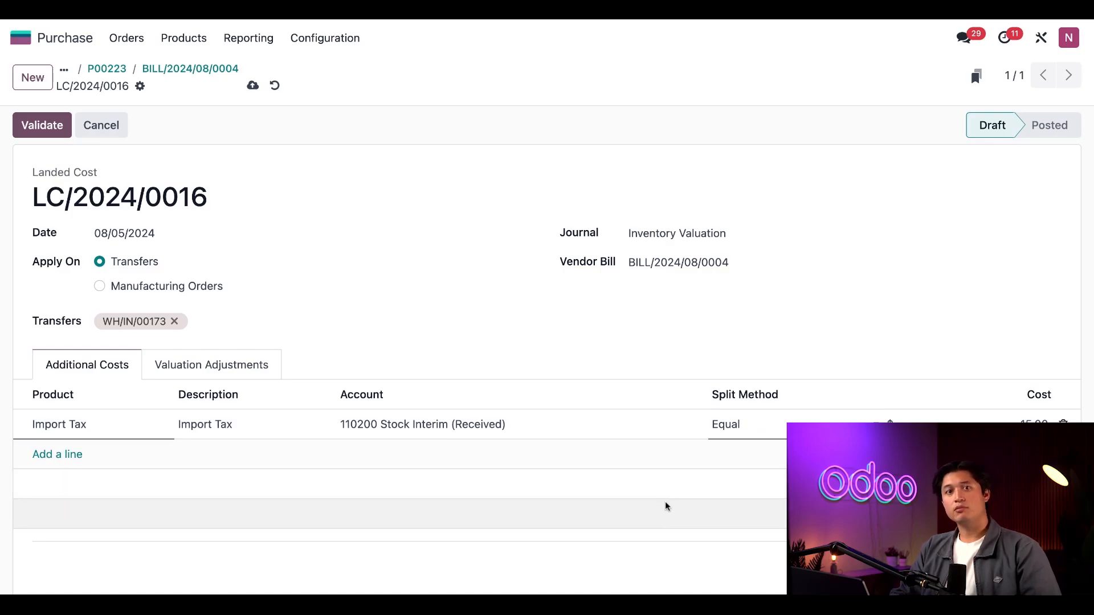
click(42, 125)
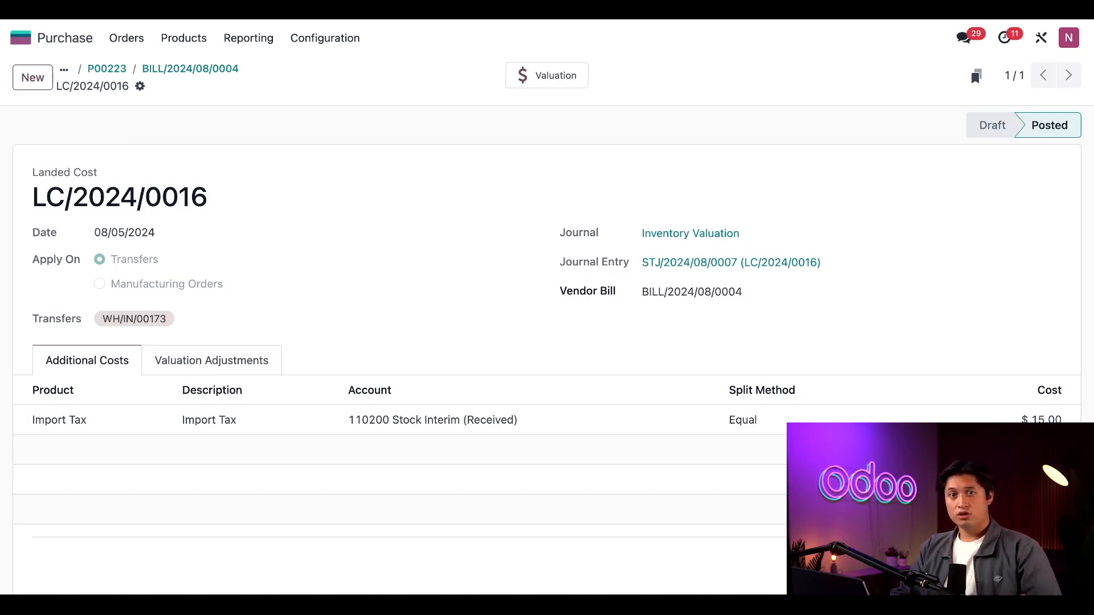
Open the inventory stock valuation report and examine the expanded Desk Organizer valuation entries
click(23, 38)
click(384, 345)
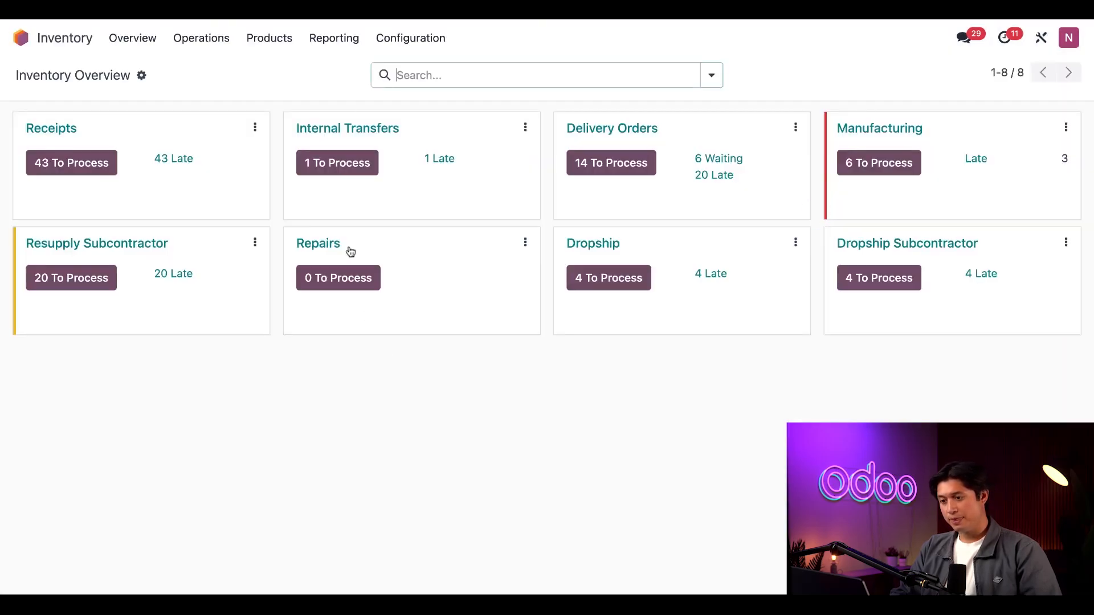
click(338, 49)
click(356, 155)
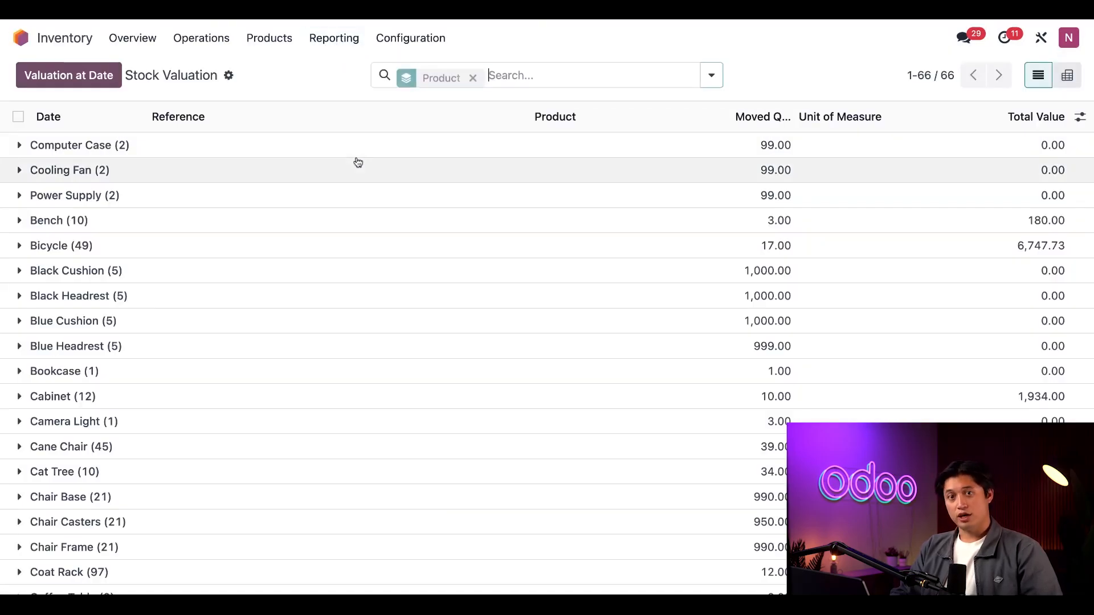
scroll(411, 430, down, 1)
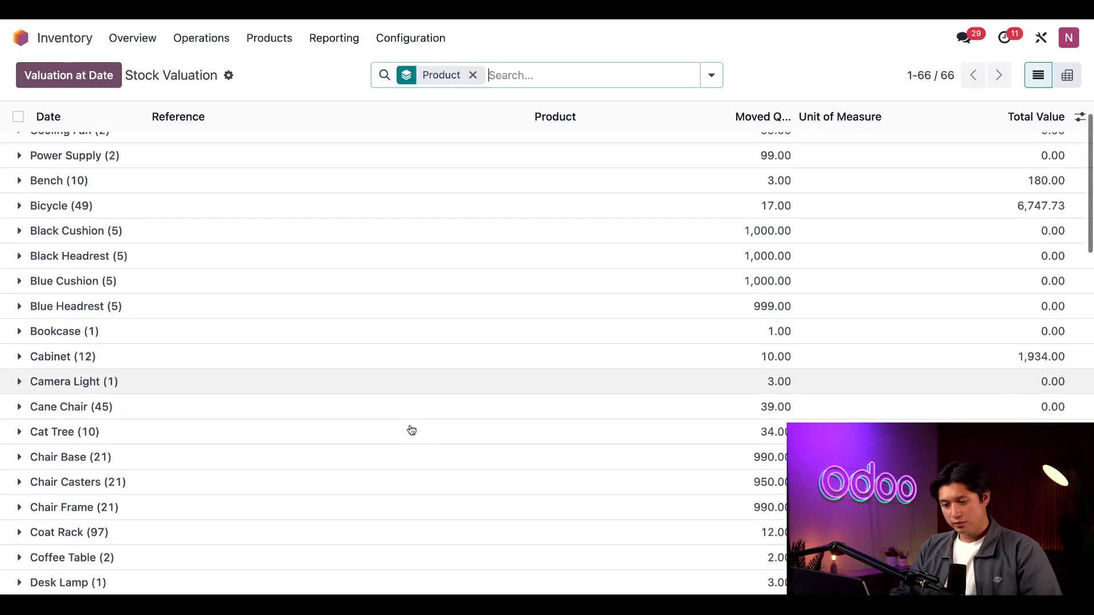
scroll(410, 430, down, 3)
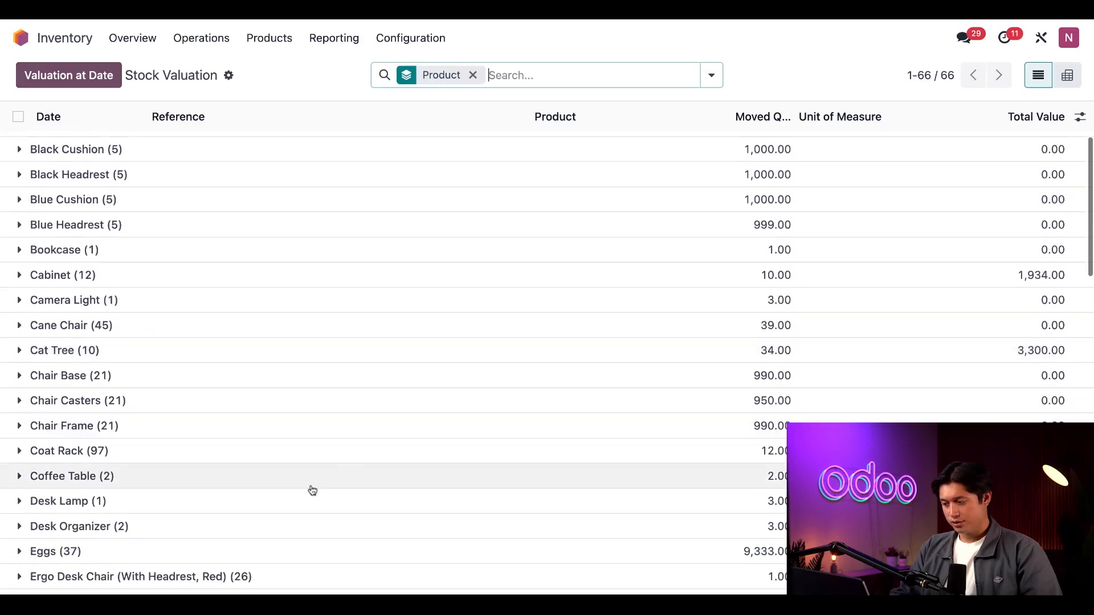
click(24, 528)
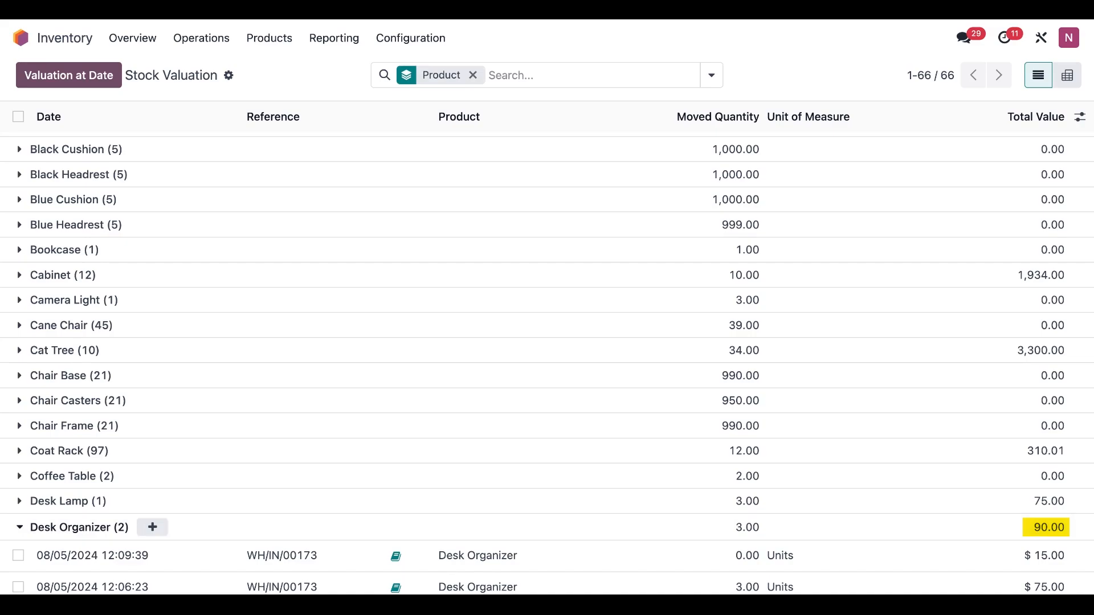
scroll(547, 363, down, 1)
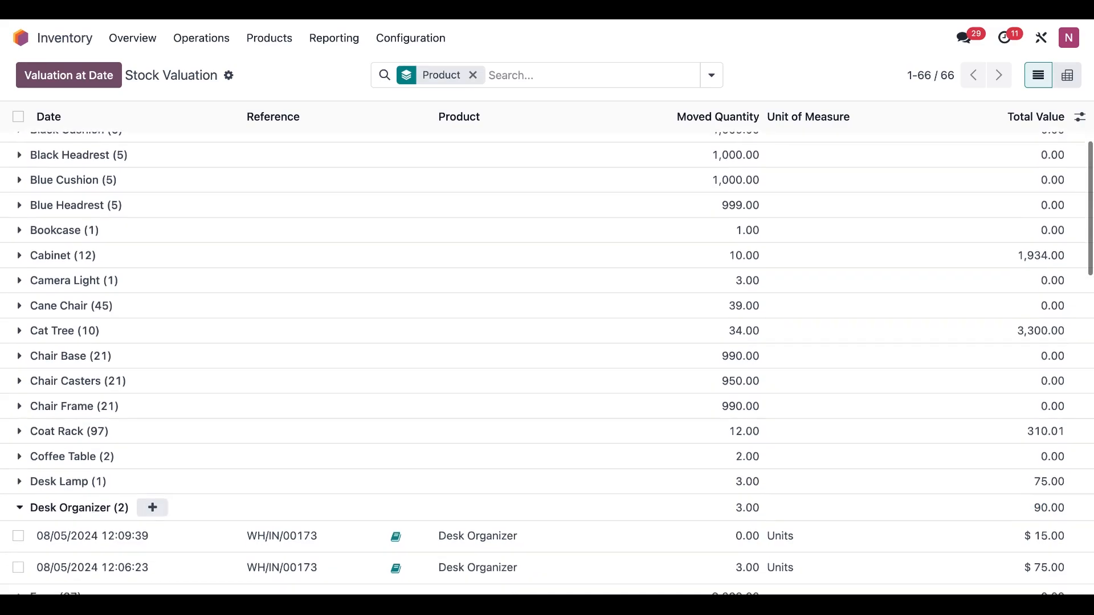
scroll(547, 362, up, 1)
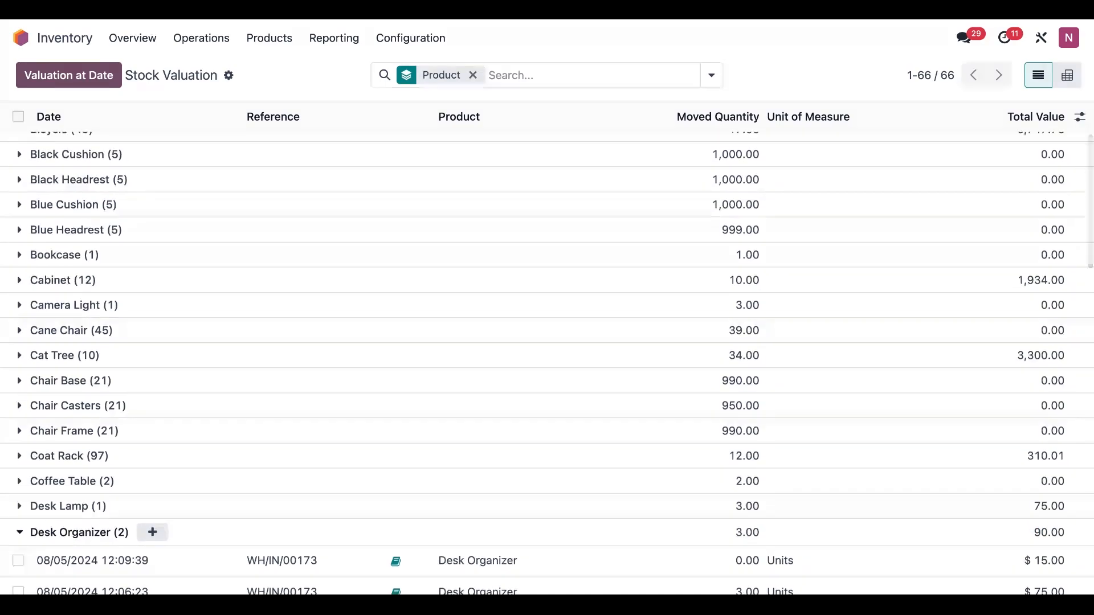
scroll(547, 363, down, 1)
scroll(547, 362, down, 5)
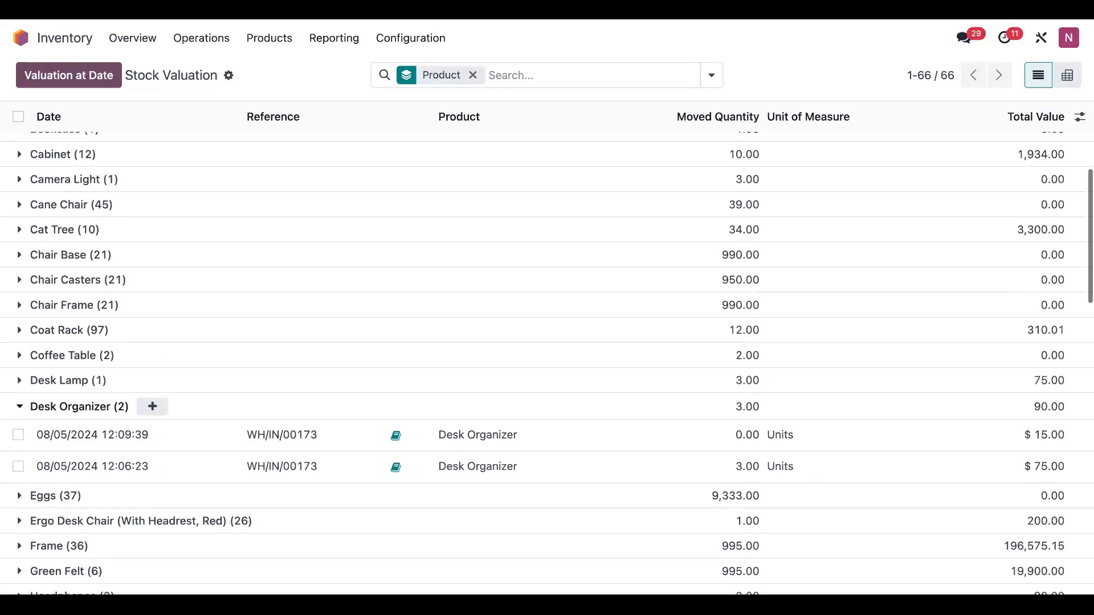